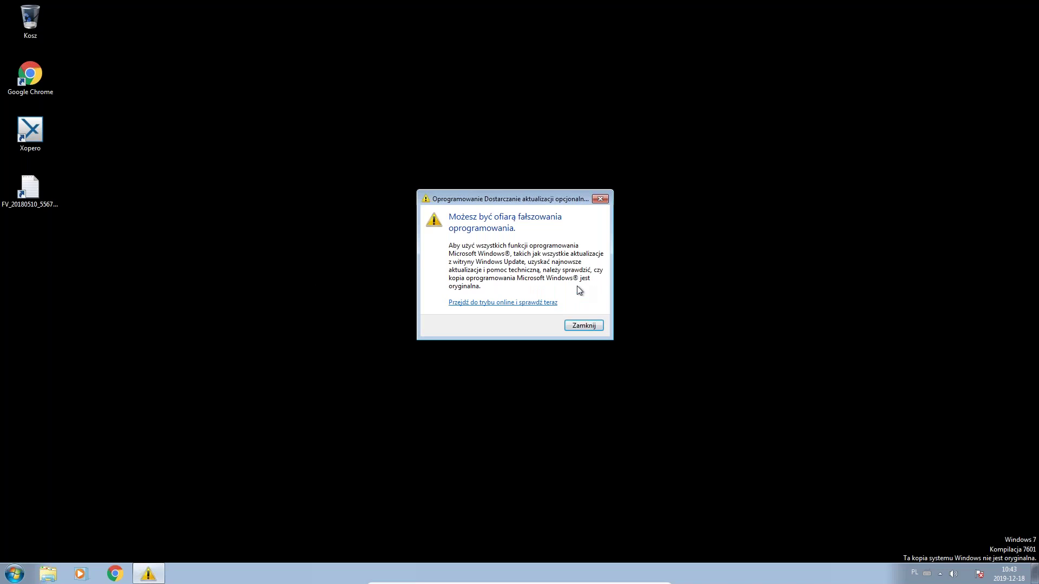
# Step: Dismiss the Windows counterfeit-software warning on the virtual machine
pyautogui.click(585, 324)
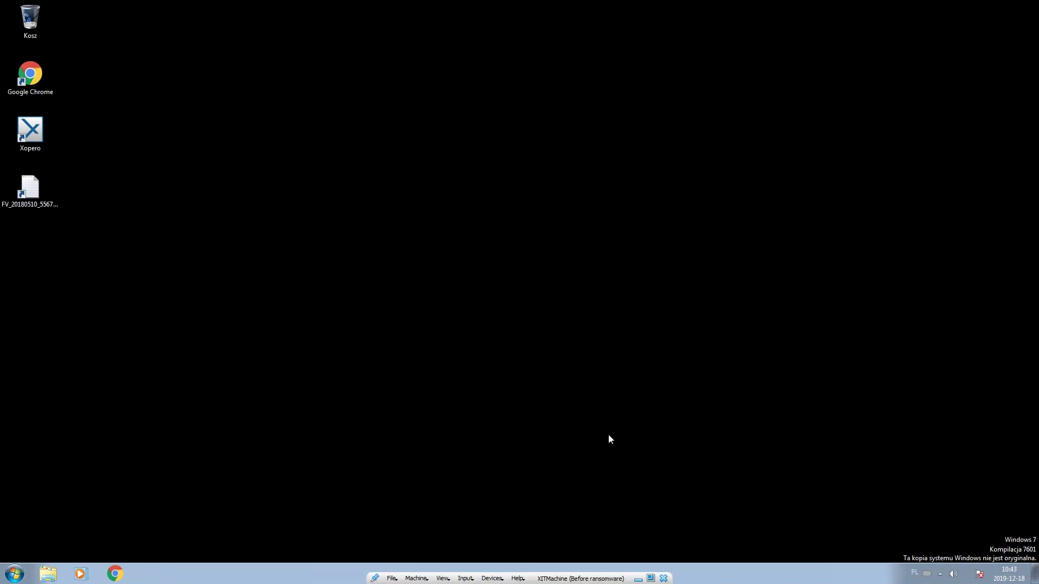
pyautogui.click(15, 573)
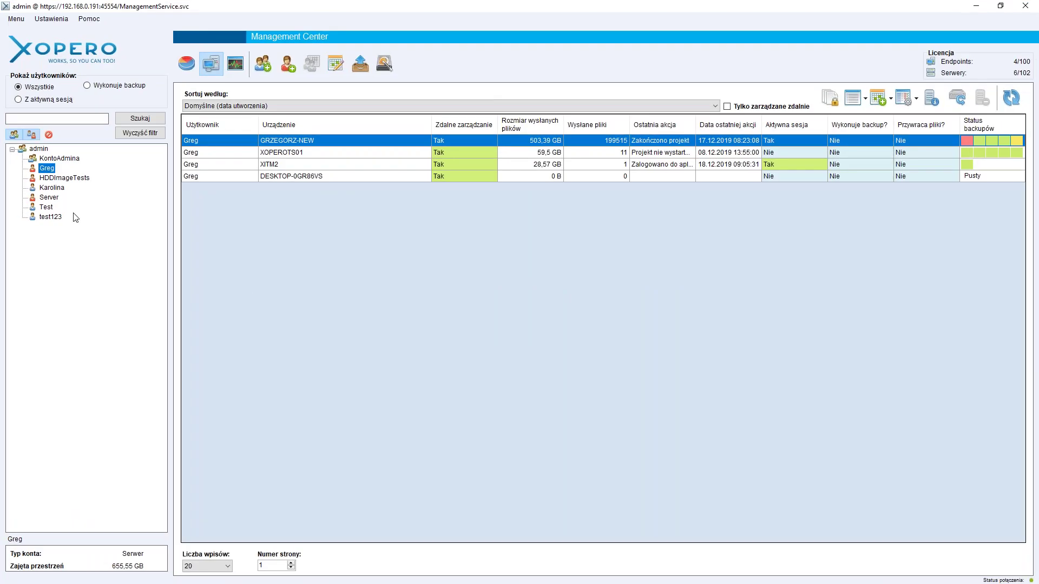
# Step: Refresh the device list in the Xopero Management Center and start adding a backup project for device XITM2
pyautogui.click(1011, 98)
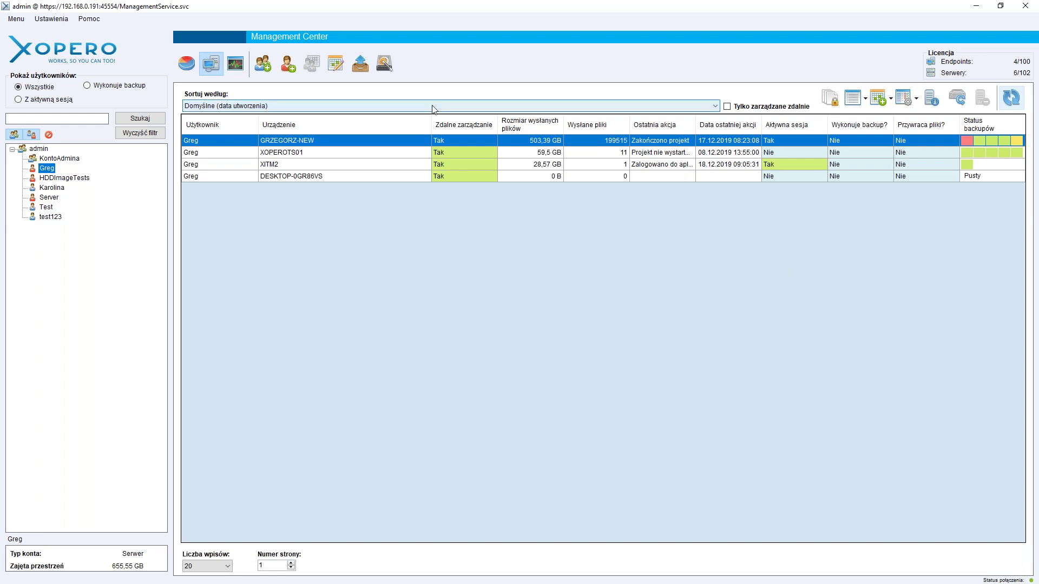
pyautogui.rightClick(489, 161)
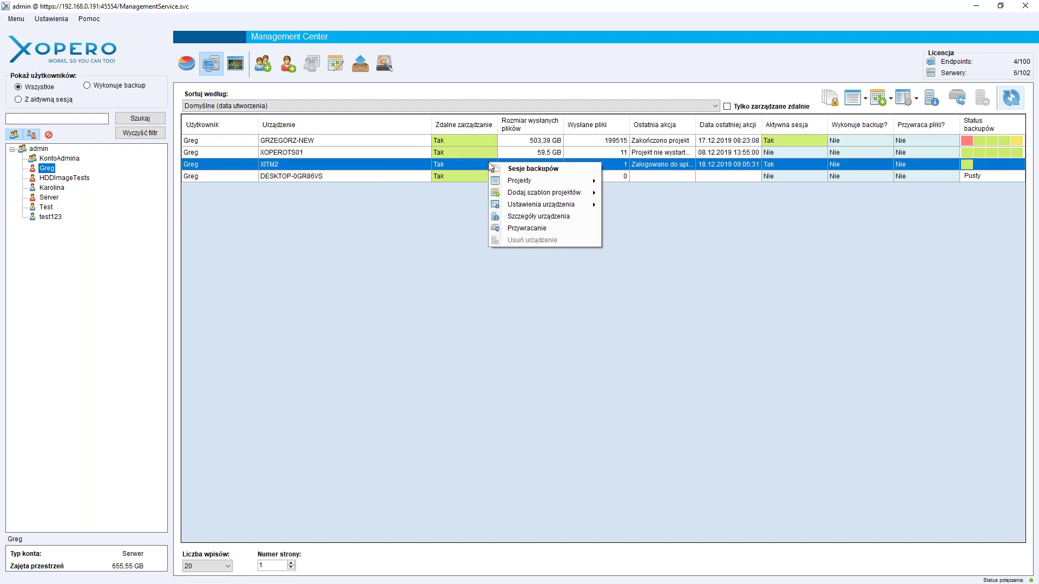
pyautogui.moveTo(541, 181)
pyautogui.click(668, 196)
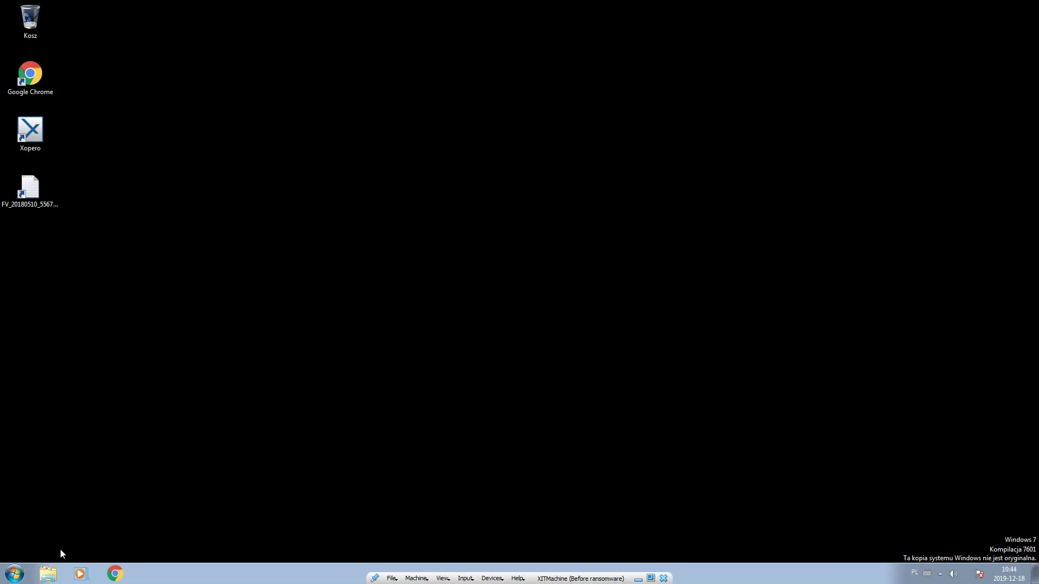
# Step: Switch to the virtual machine, look at the folders in its Documents library, and return to the Xopero Management Center
pyautogui.click(48, 574)
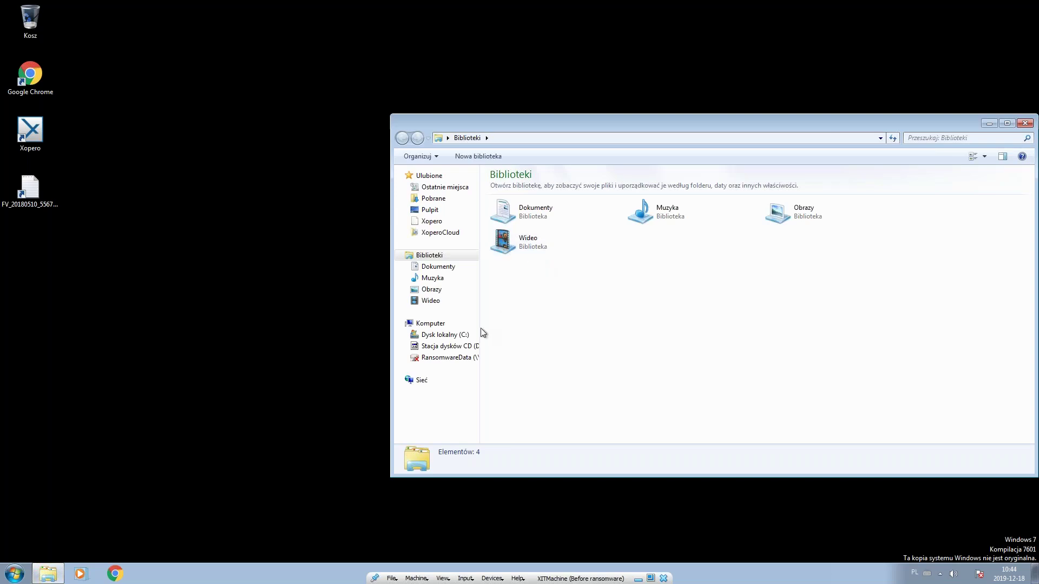
pyautogui.click(445, 271)
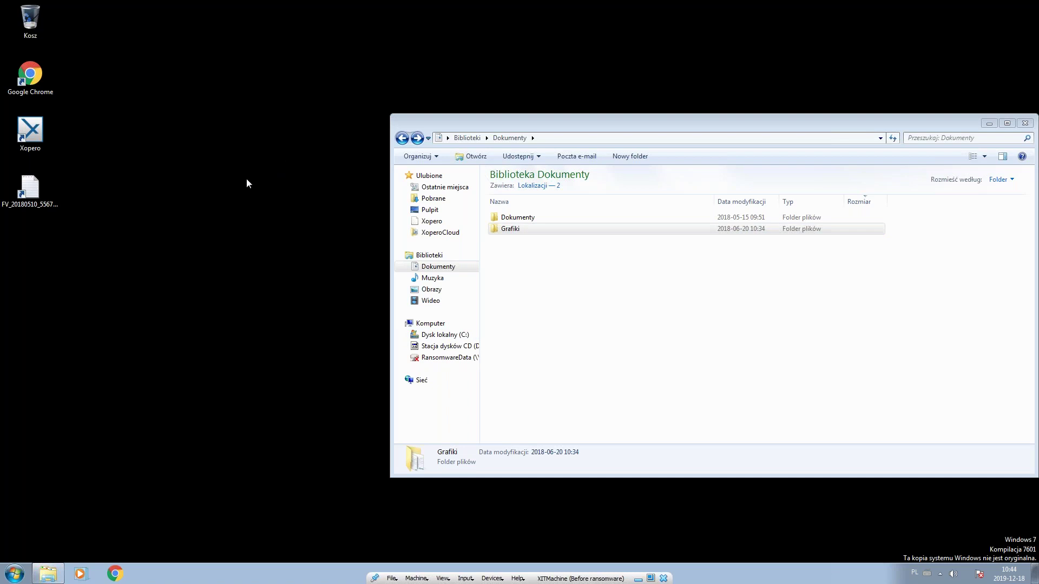
pyautogui.hotkey('alt', 'Tab')
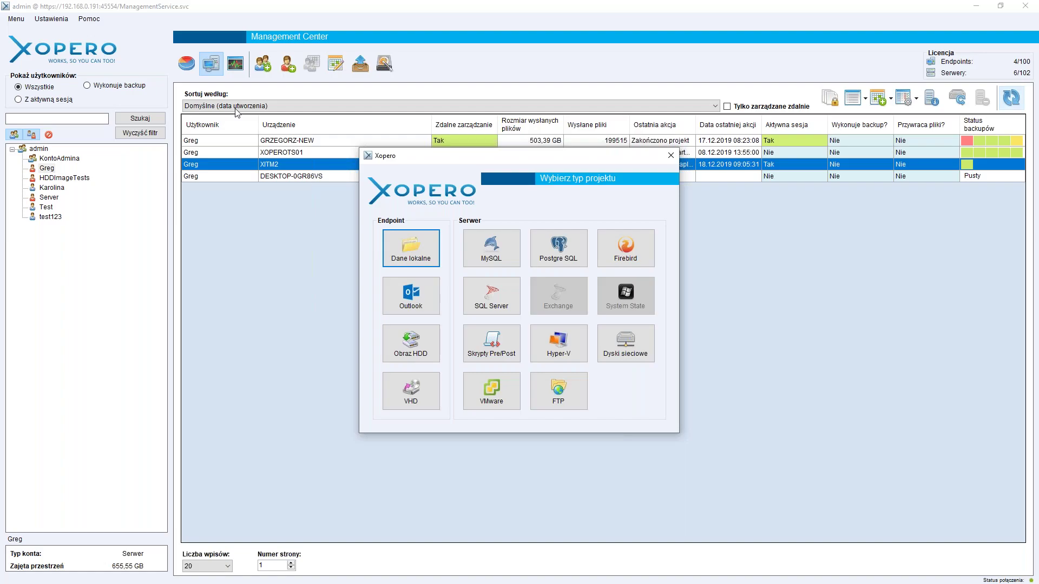
# Step: Create a local data (Dane lokalne) project and name it "Dokumenty i grafiki"
pyautogui.click(408, 238)
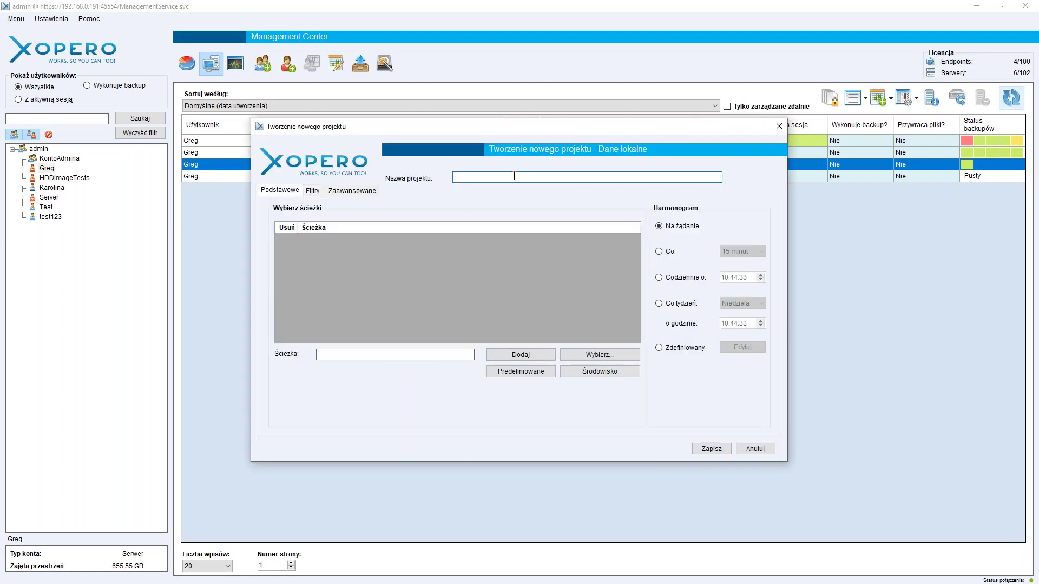
pyautogui.write('Dokumenty i grafiki')
# Step: Add the Dokumenty and Grafiki folders from C:\Users\XoperoPresentation\Documents to the project's backup paths
pyautogui.click(386, 351)
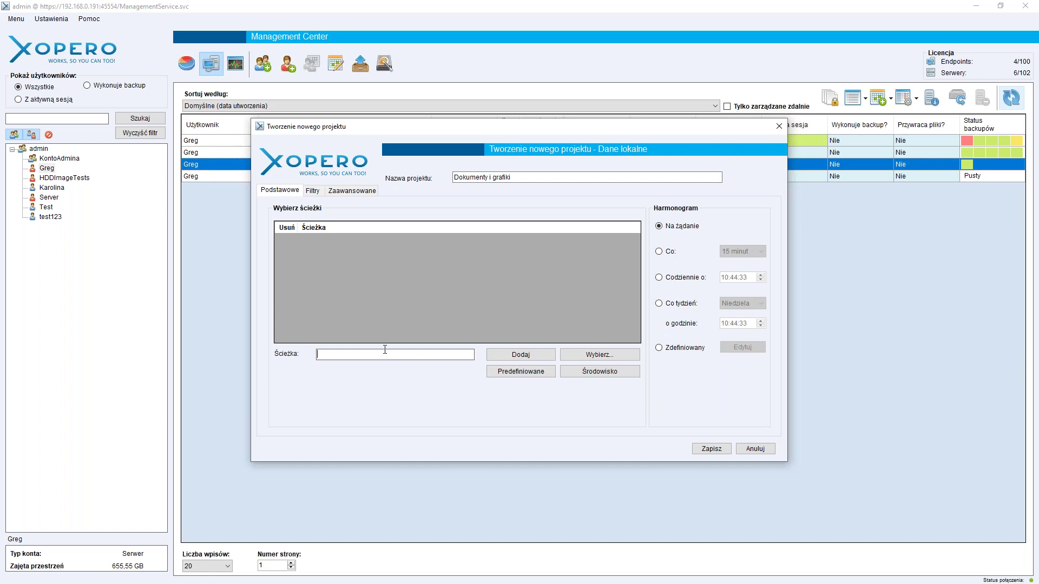
pyautogui.click(612, 356)
pyautogui.doubleClick(322, 197)
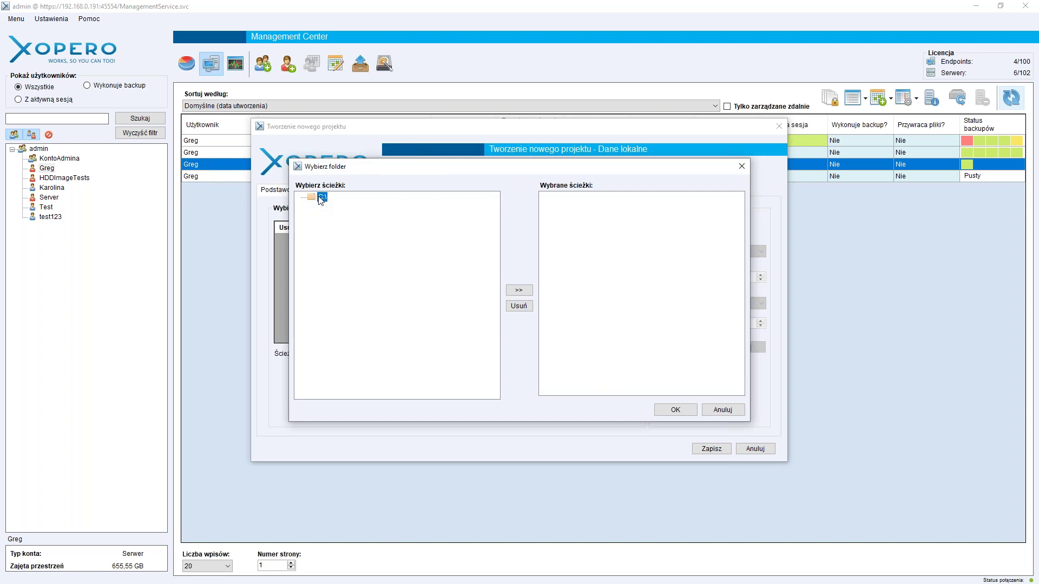
pyautogui.doubleClick(337, 313)
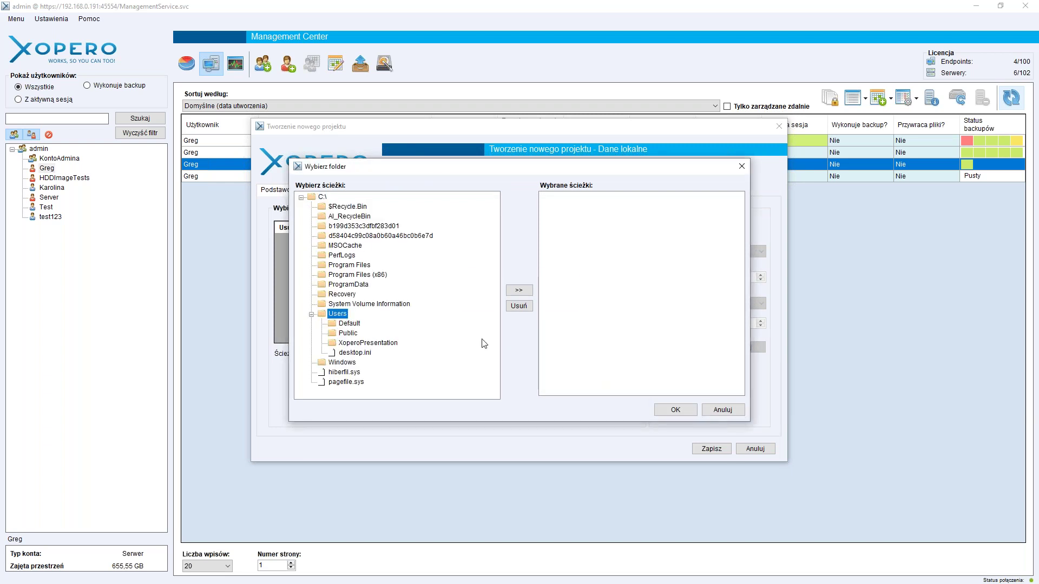
pyautogui.doubleClick(378, 344)
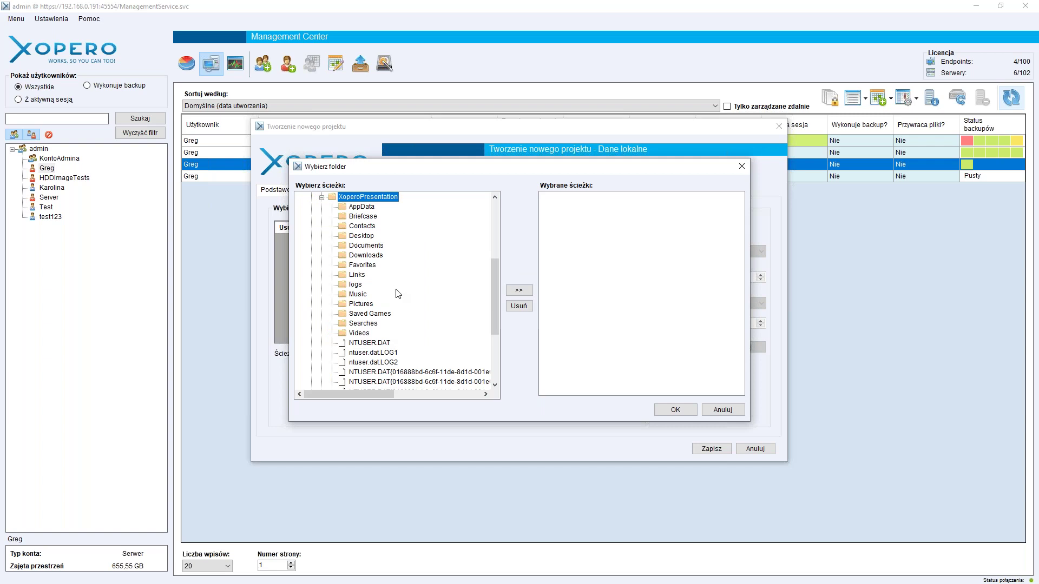
pyautogui.doubleClick(355, 246)
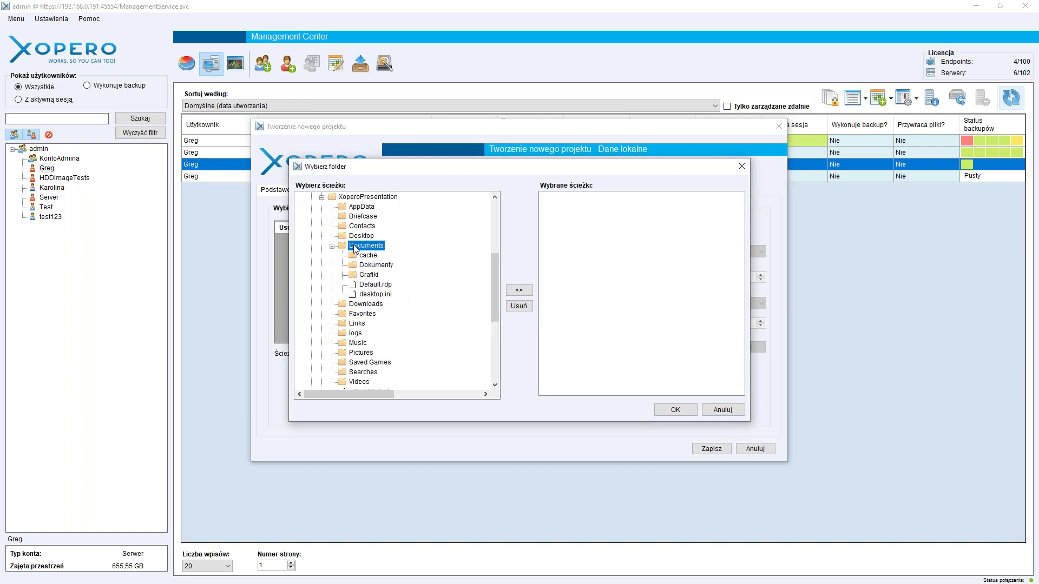
pyautogui.click(381, 267)
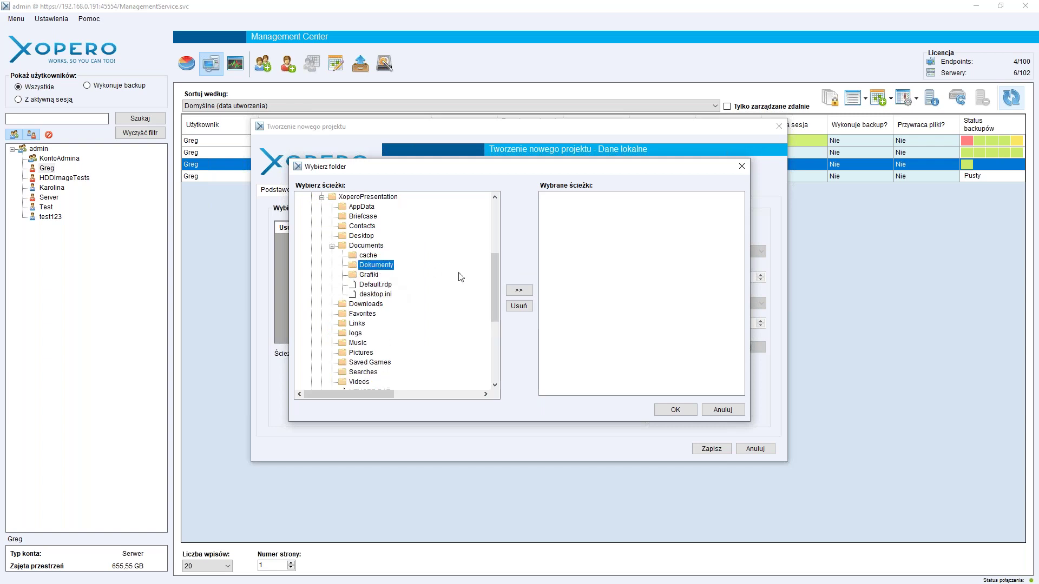
pyautogui.click(518, 291)
pyautogui.click(369, 274)
pyautogui.click(519, 290)
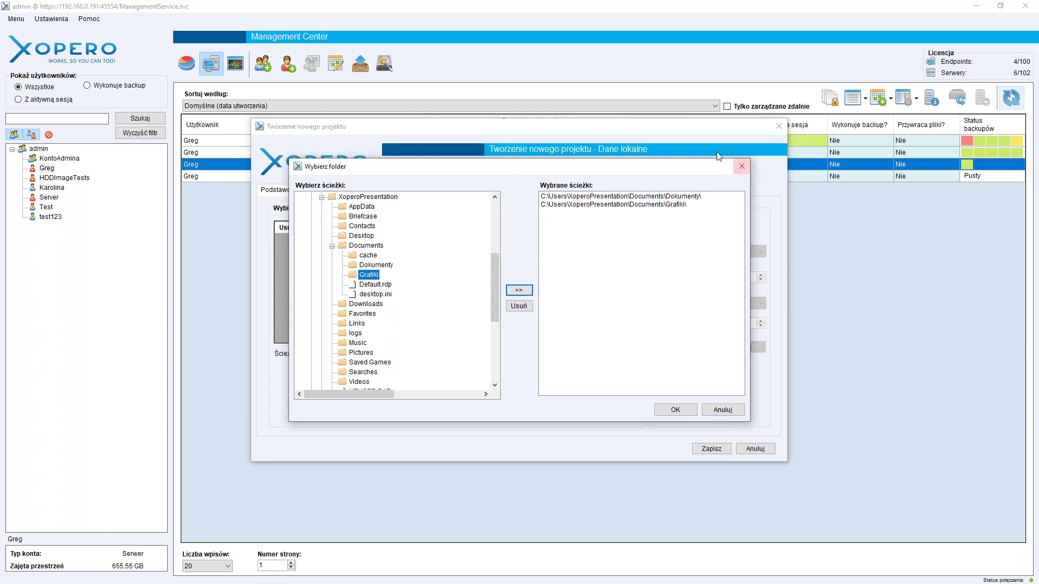
pyautogui.click(676, 410)
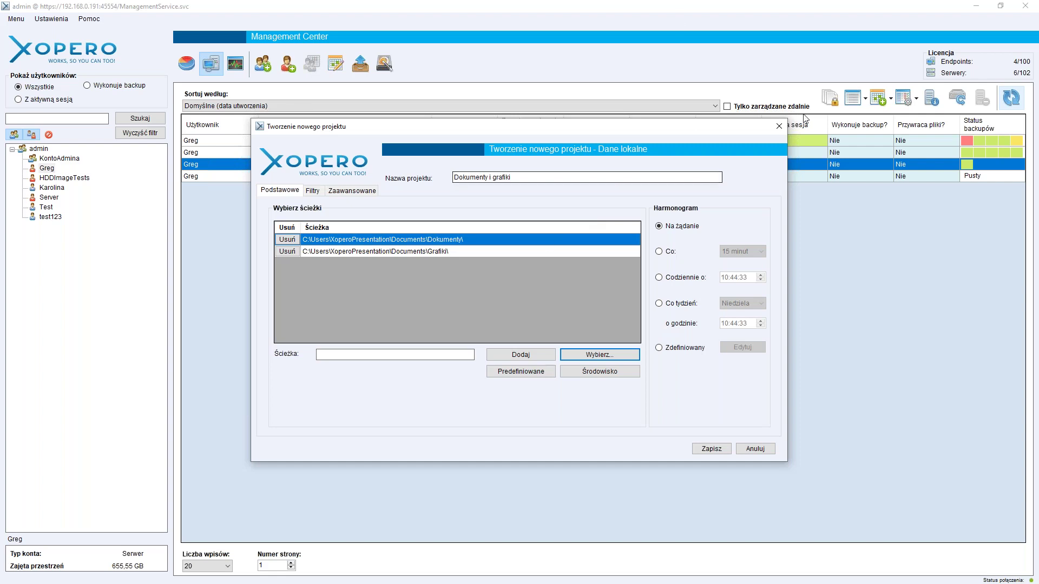
# Step: Schedule the "Dokumenty i grafiki" project to run every 2 hours (2 godziny)
pyautogui.click(658, 251)
pyautogui.click(753, 252)
pyautogui.click(741, 291)
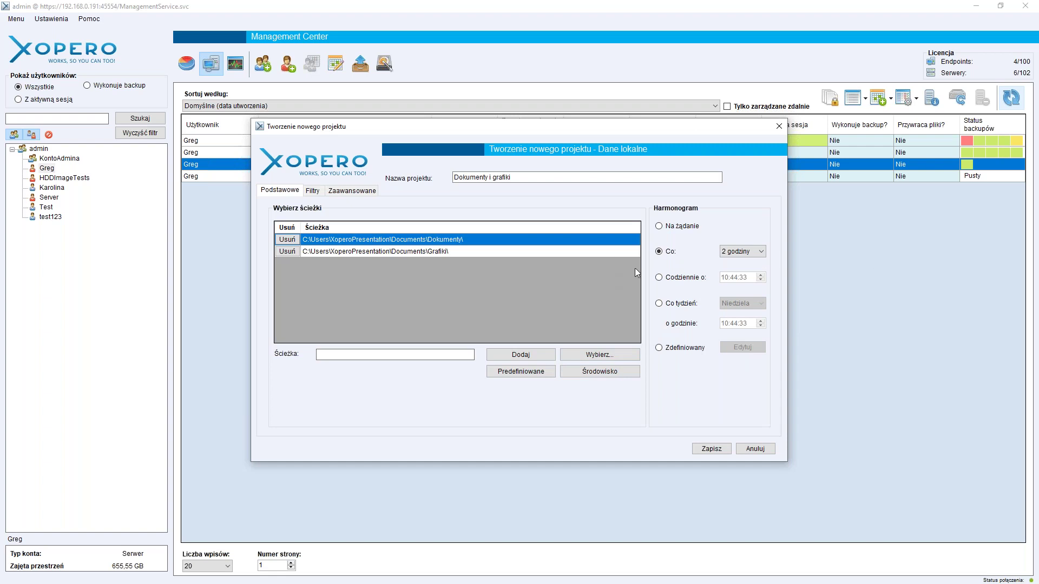
# Step: Review the project's filters, switch its file retention to days (Dni) at 30, and save the project
pyautogui.click(314, 191)
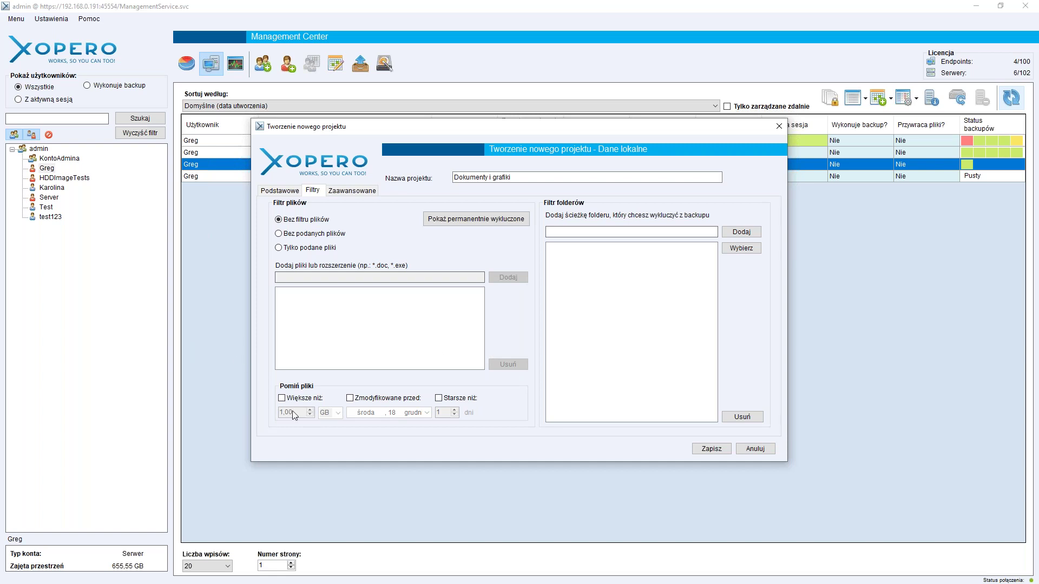
pyautogui.click(370, 190)
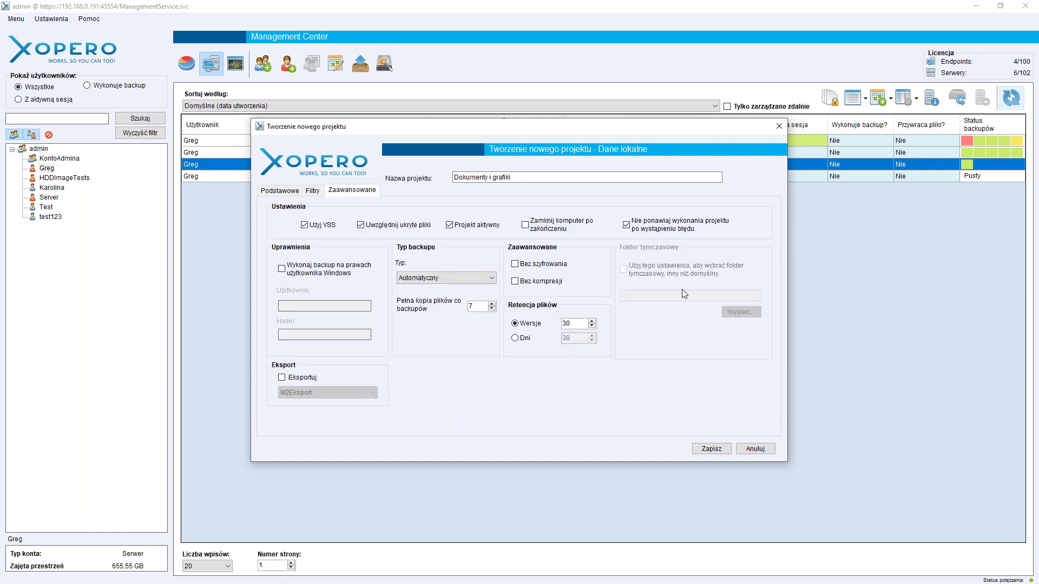
pyautogui.doubleClick(569, 323)
pyautogui.click(515, 339)
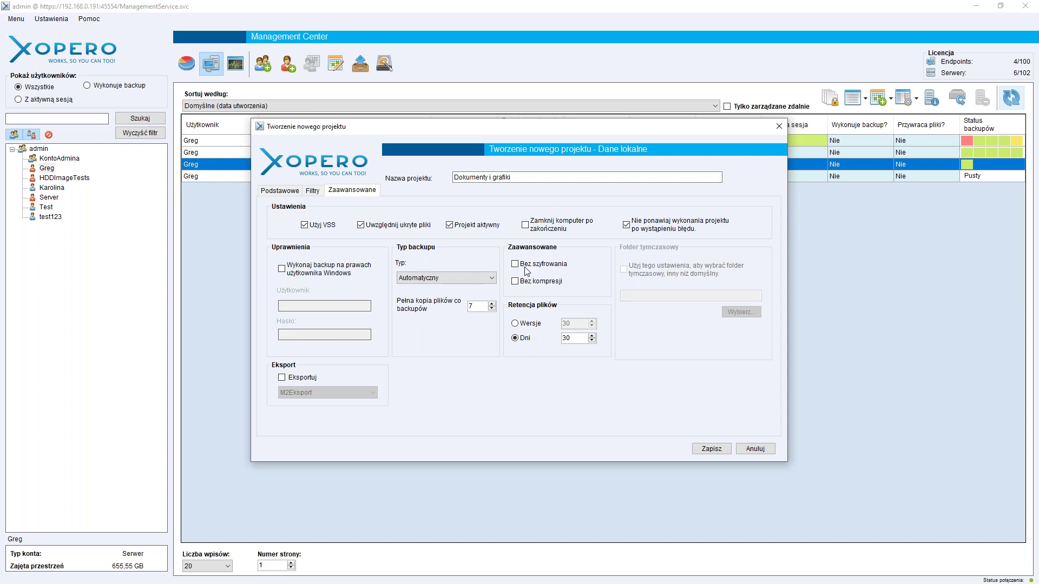
pyautogui.click(705, 450)
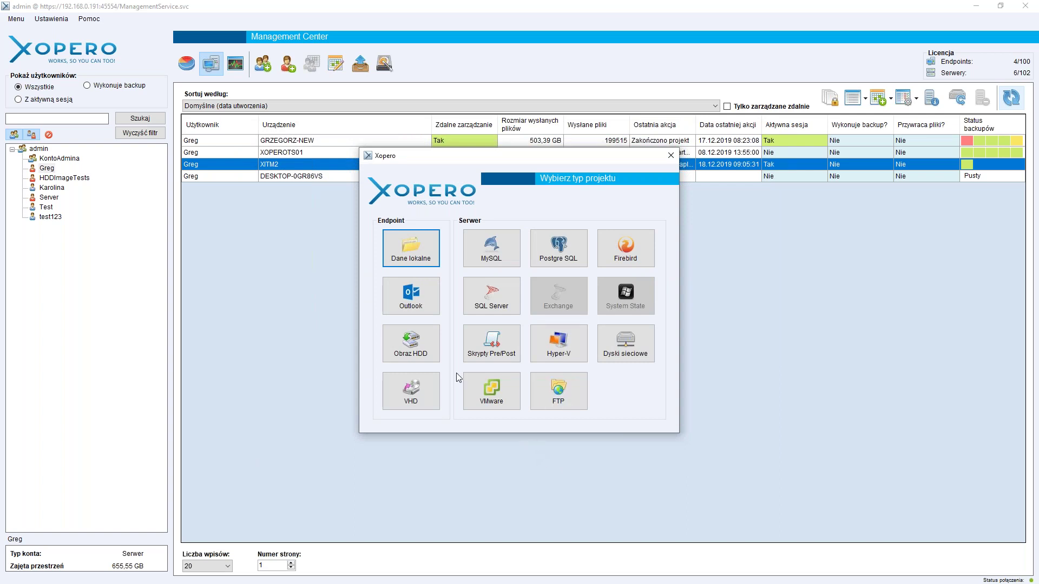
# Step: Create a Bare-Metal Backup disk image project covering all of Hard disk 0 and name it "System i usługi"
pyautogui.click(428, 344)
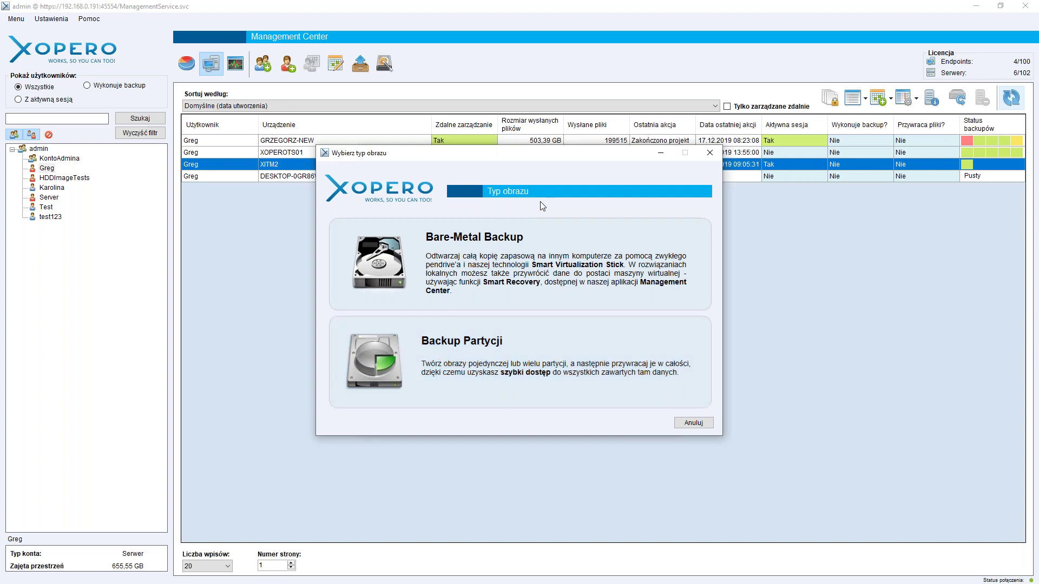
pyautogui.click(444, 261)
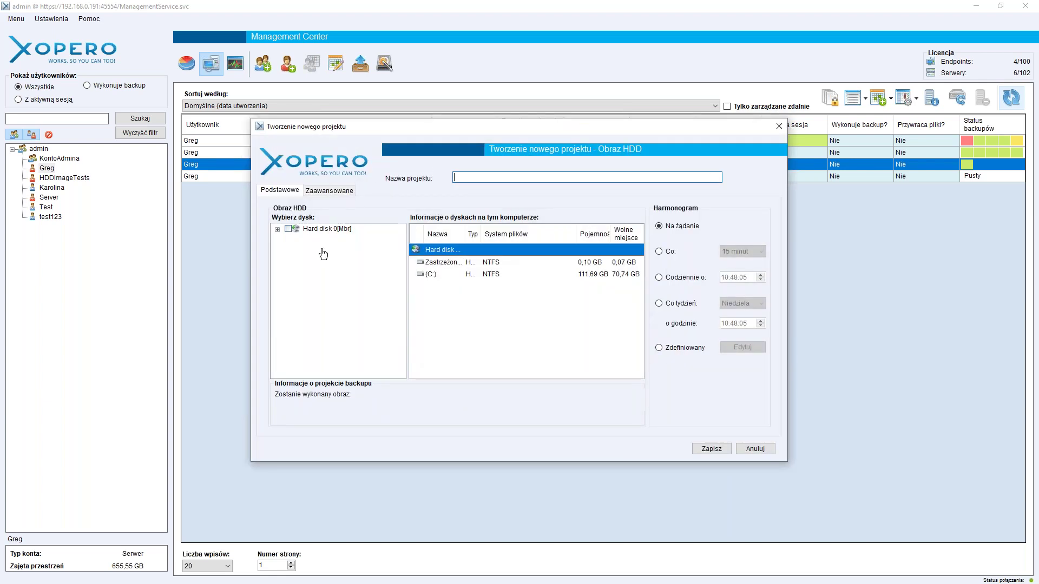
pyautogui.click(278, 229)
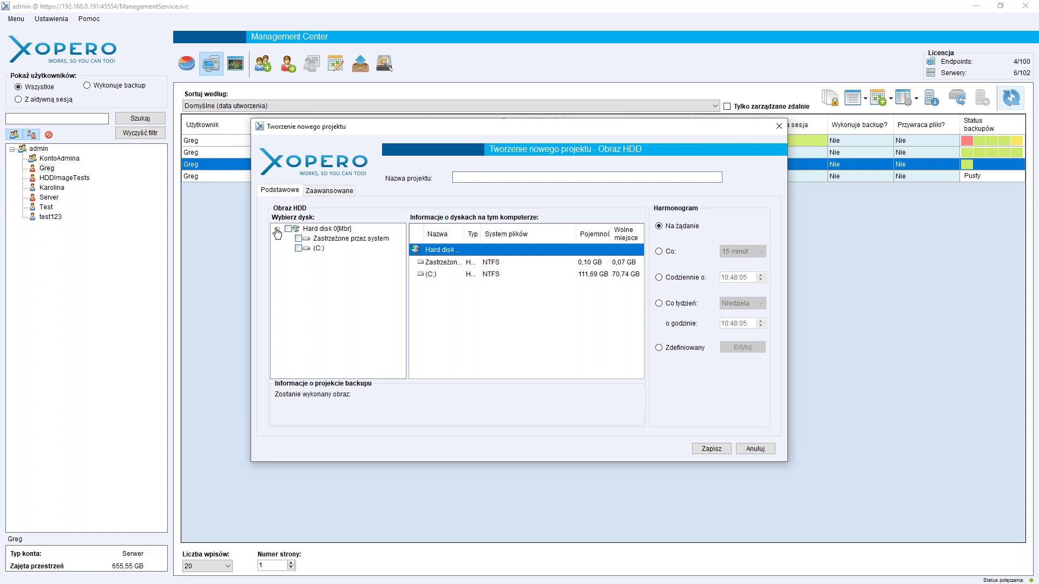
pyautogui.click(288, 228)
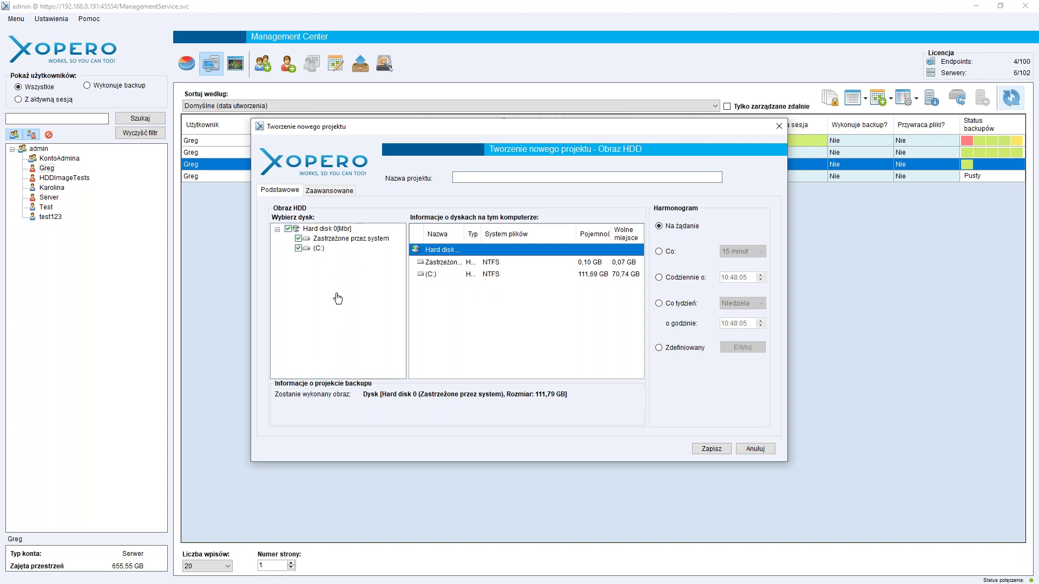
pyautogui.click(473, 180)
pyautogui.write('System i usługi')
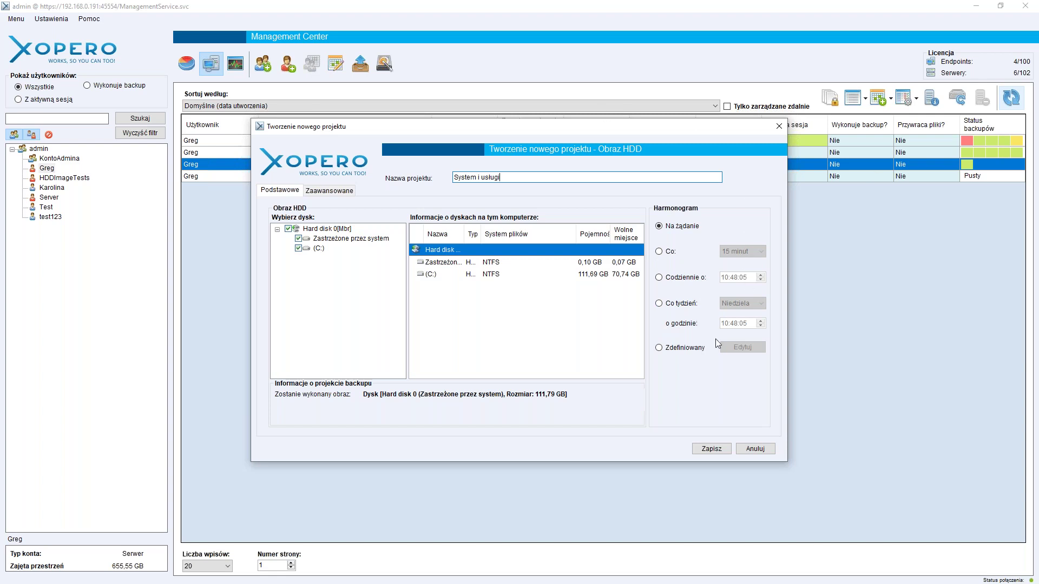
# Step: Schedule the disk image project weekly on Niedziela with the start minutes at 00, save it, and leave project creation
pyautogui.click(686, 302)
pyautogui.click(724, 323)
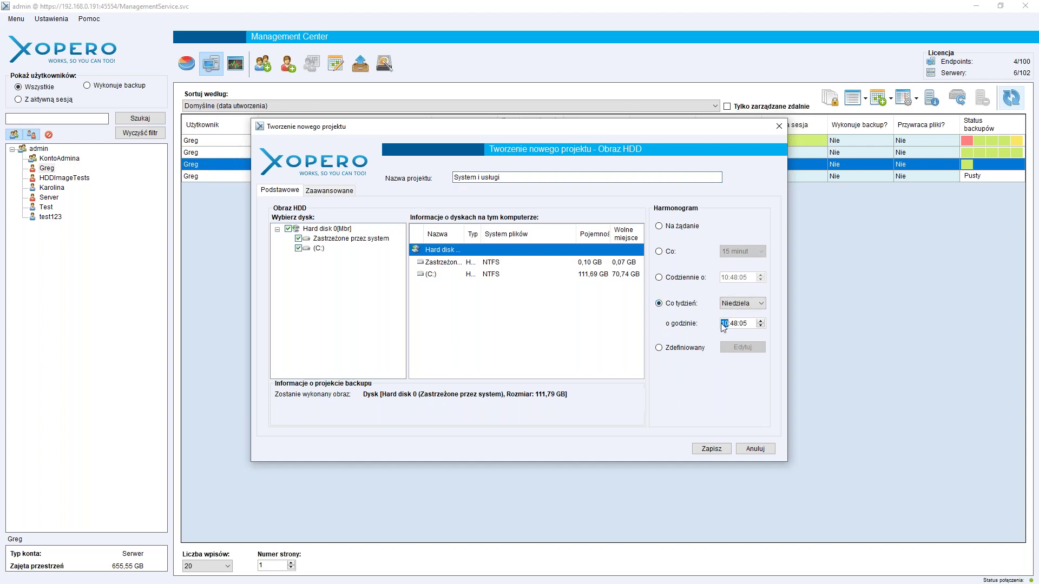
pyautogui.click(734, 324)
pyautogui.write('00')
pyautogui.click(744, 323)
pyautogui.click(707, 449)
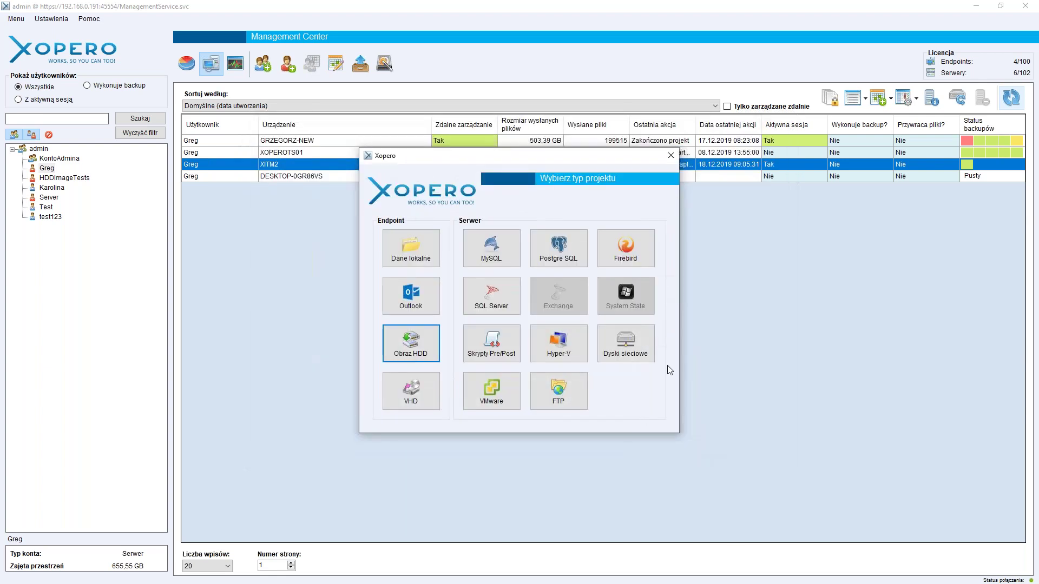
pyautogui.click(673, 159)
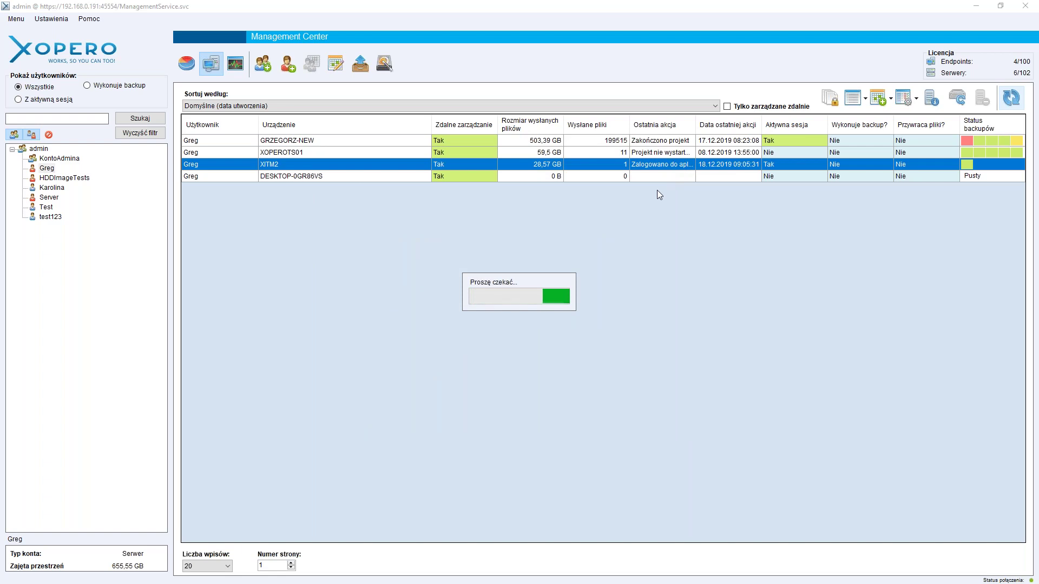
# Step: Run the "Dokumenty i grafiki" project from XITM2's project list and open its backup status
pyautogui.rightClick(660, 165)
pyautogui.moveTo(687, 184)
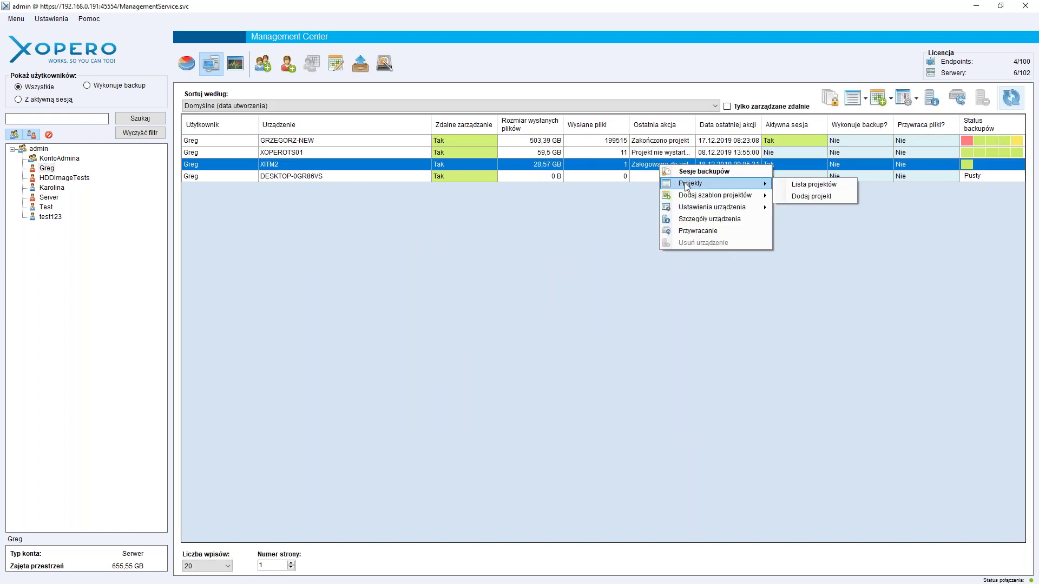
pyautogui.click(793, 187)
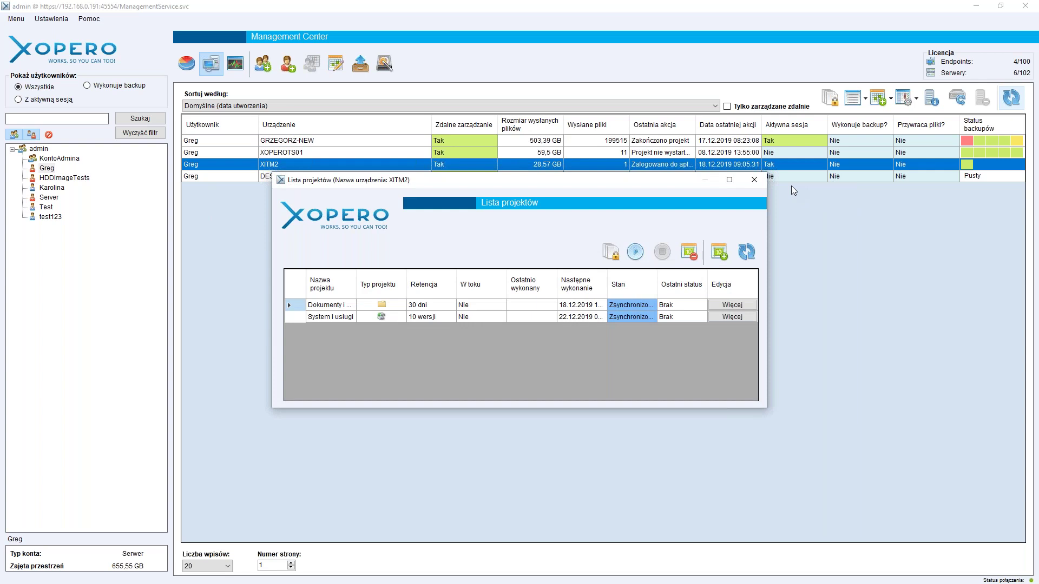
pyautogui.doubleClick(356, 286)
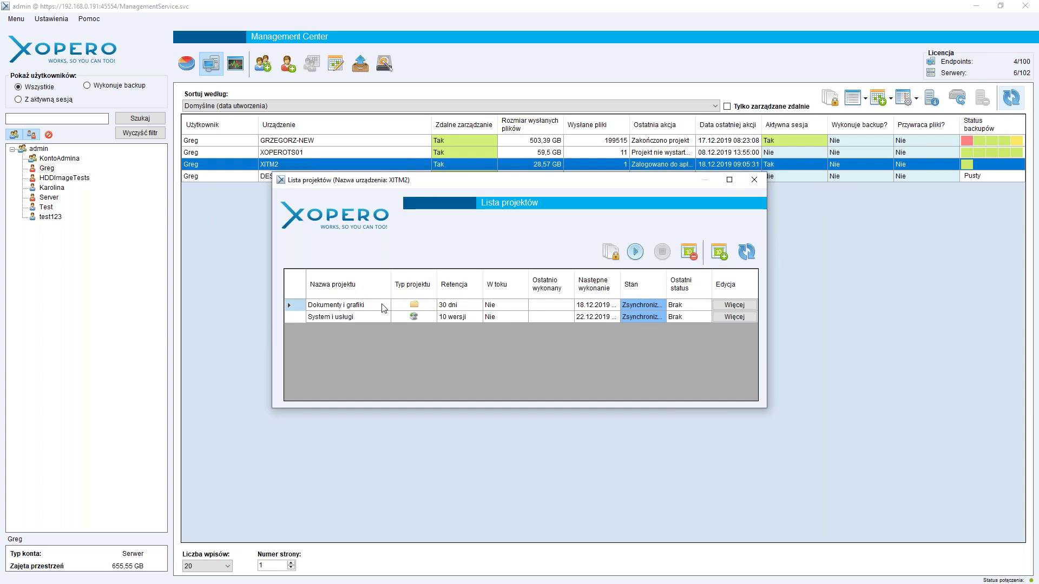
pyautogui.click(635, 252)
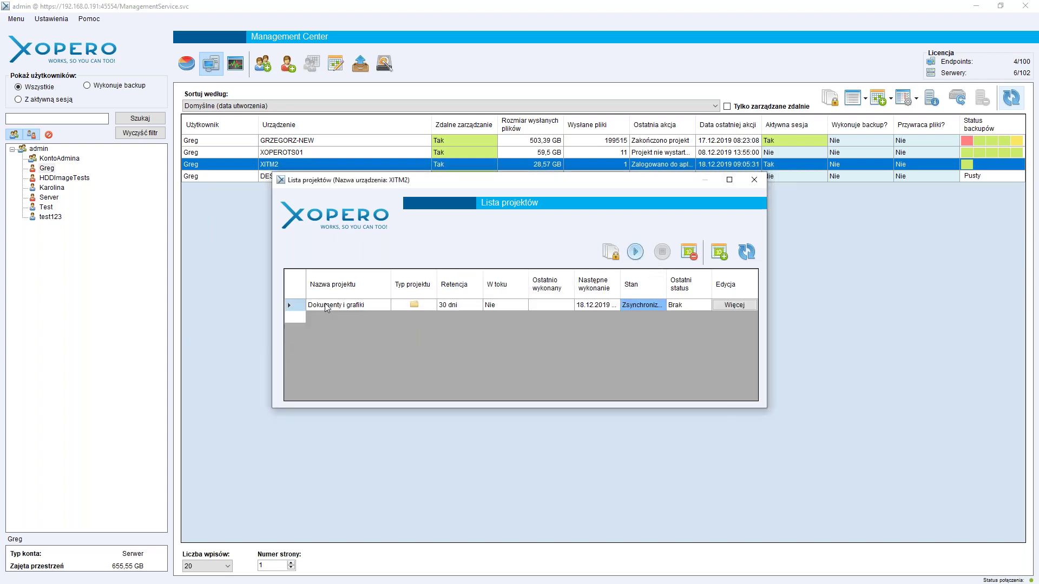
pyautogui.click(610, 253)
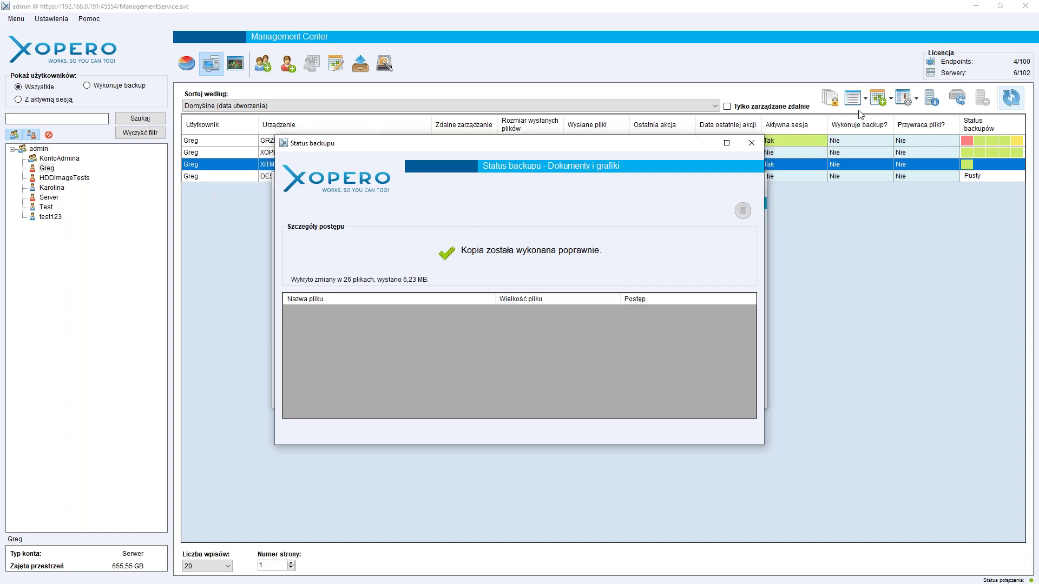
# Step: Close the backup status, run the "Dokumenty i grafiki" project again, and check XITM2's backup sessions
pyautogui.click(752, 143)
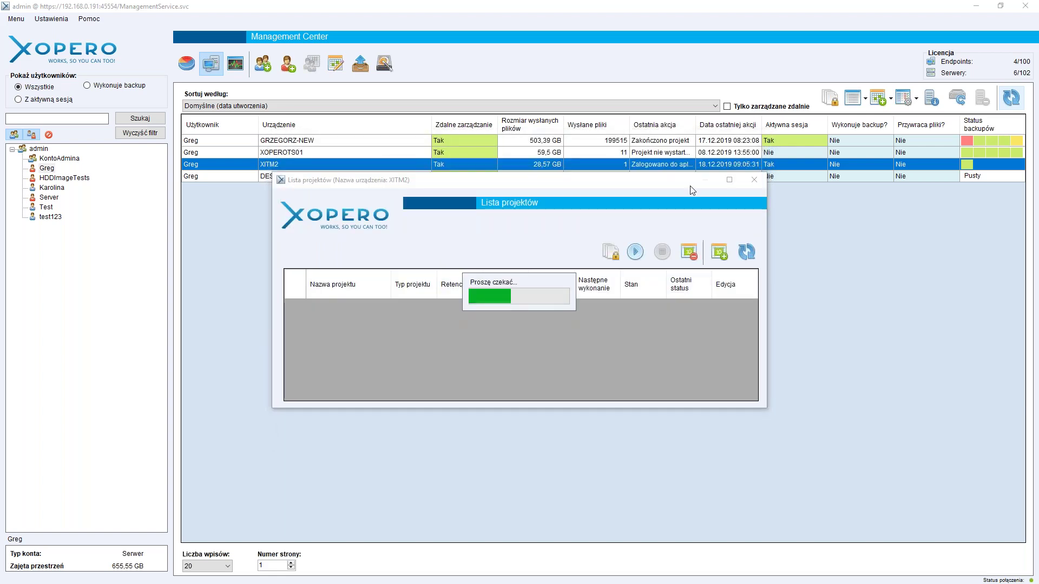
pyautogui.click(635, 251)
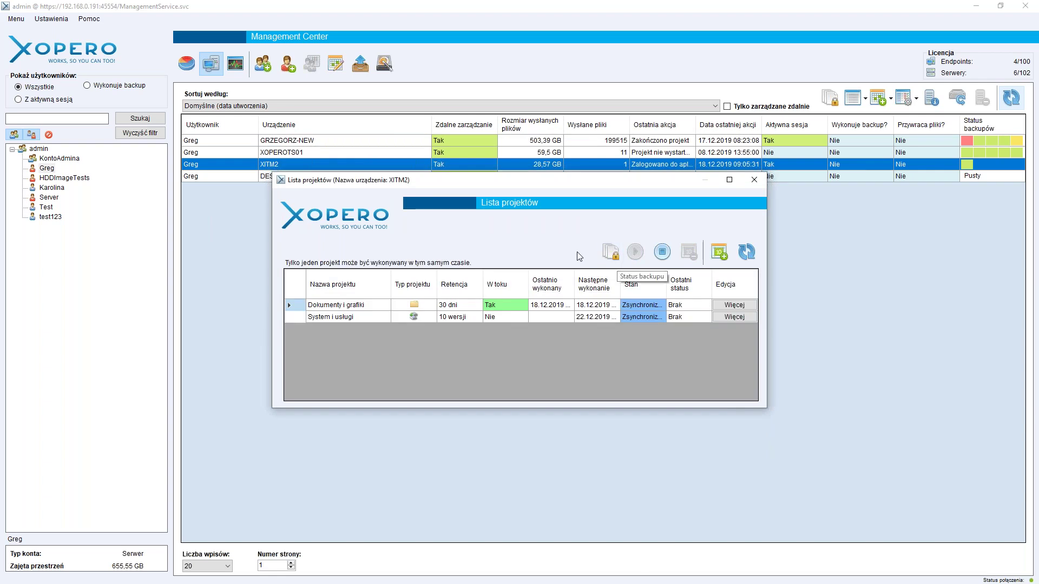
pyautogui.click(611, 252)
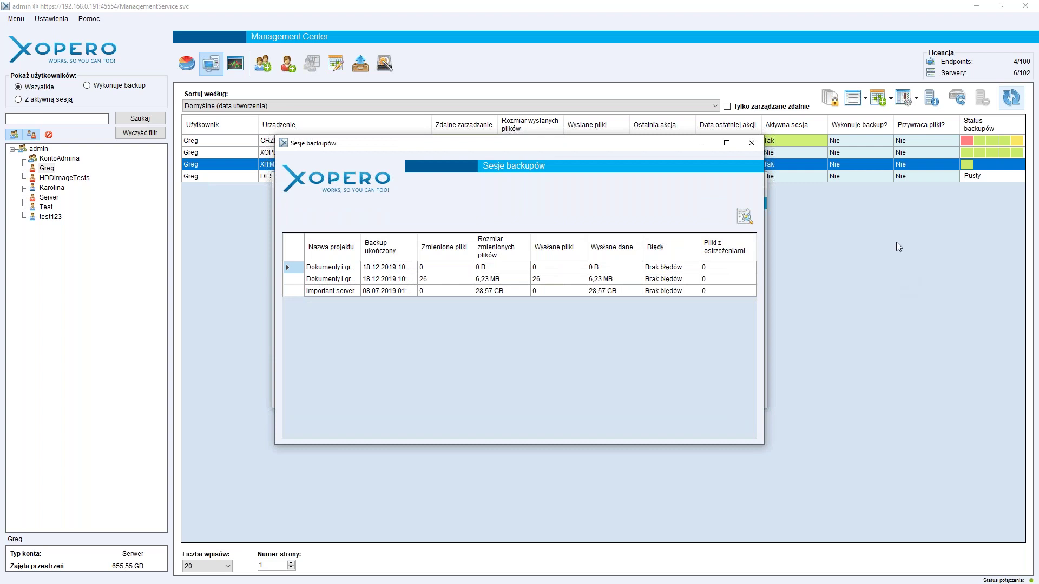
pyautogui.click(750, 143)
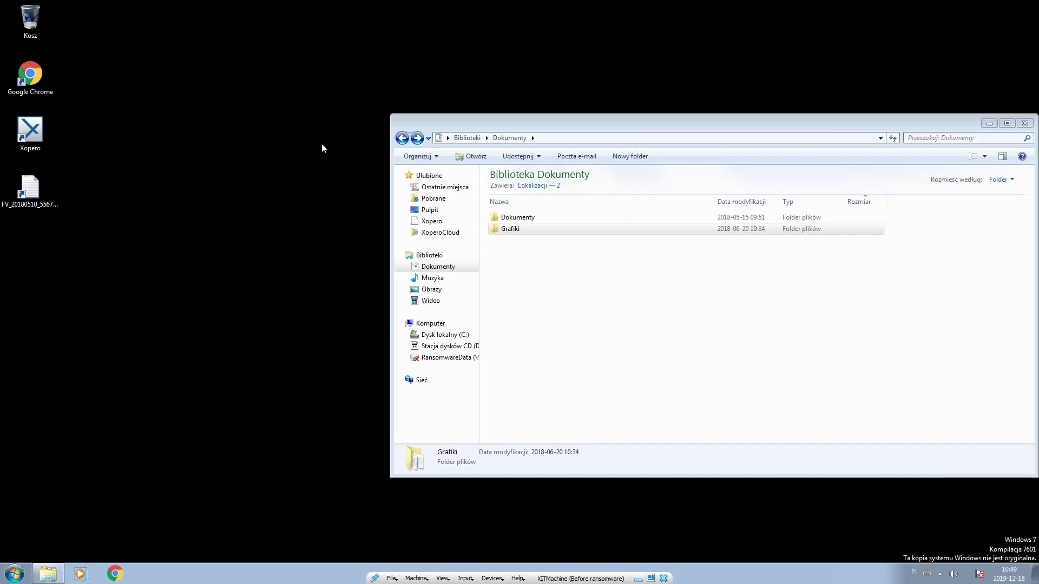
# Step: In the XITMachine virtual machine, close the file window, move the FV_20180510_556789213 shortcut to mid-desktop, and launch it
pyautogui.click(1024, 124)
pyautogui.click(49, 196)
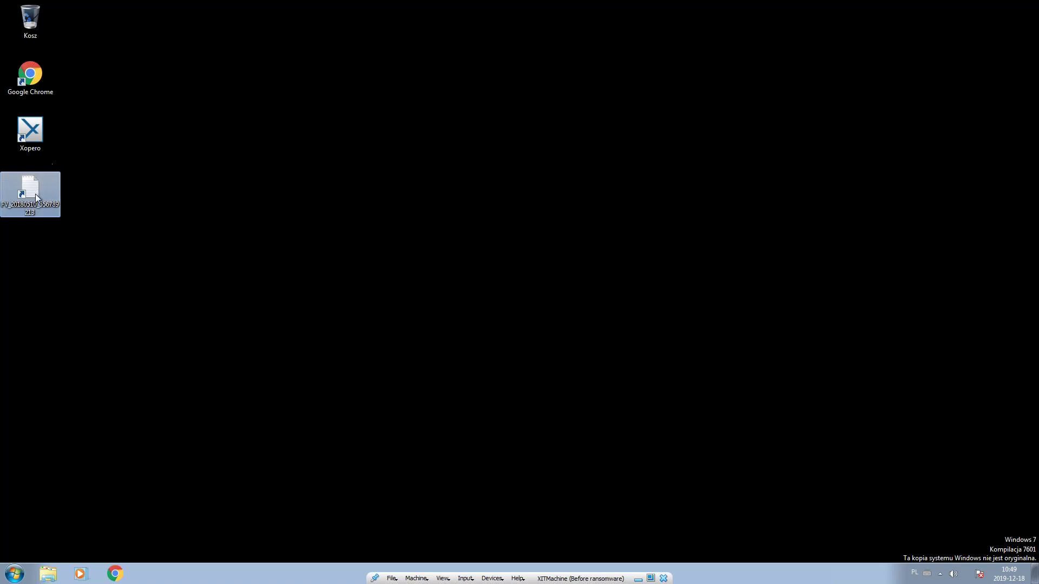
pyautogui.moveTo(35, 194); pyautogui.dragTo(361, 179)
pyautogui.click(408, 206)
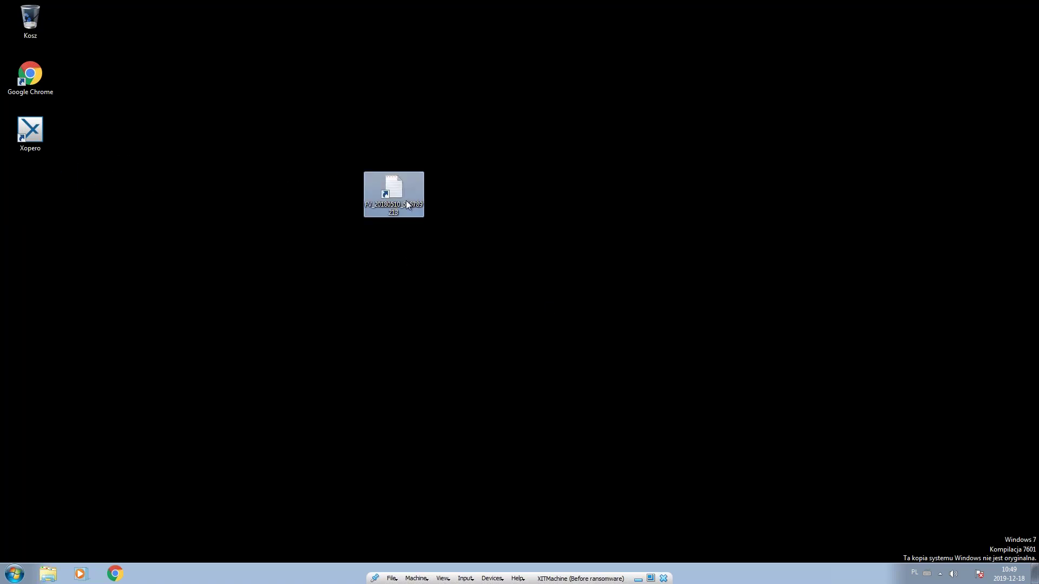
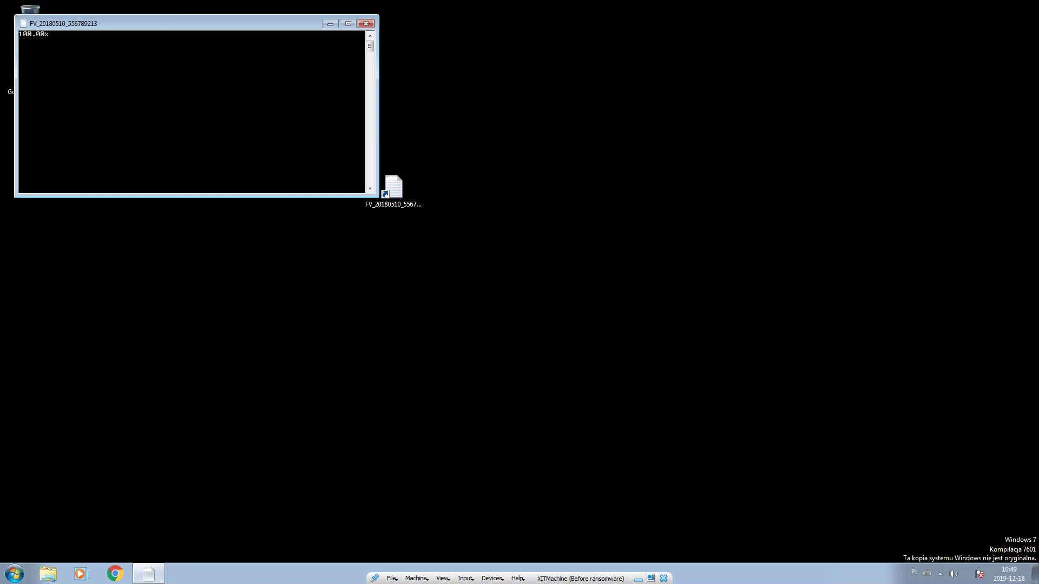
pyautogui.click(562, 179)
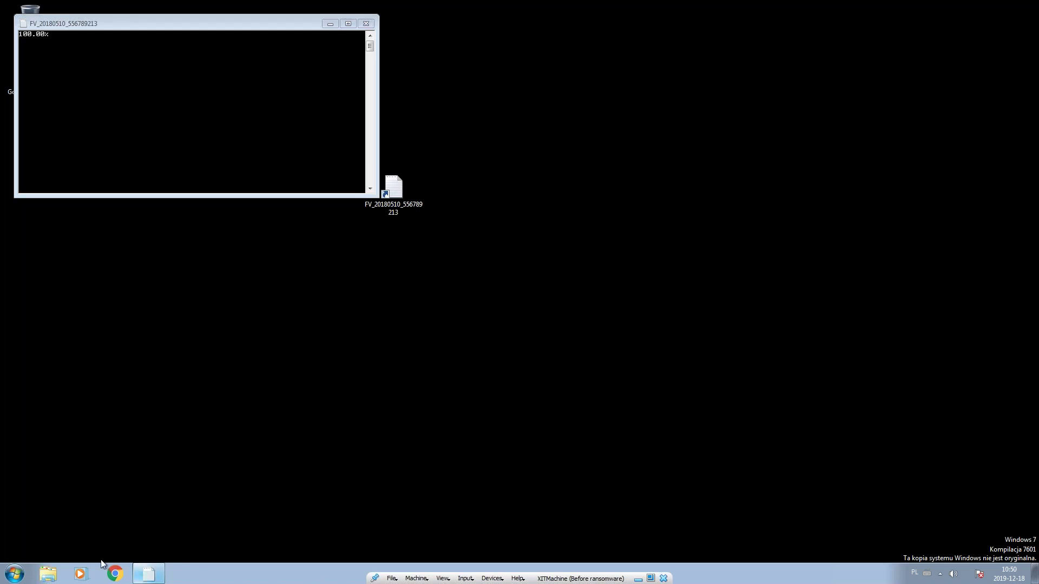
# Step: Examine the files in the Dokumenty and Grafiki folders of the Dokumenty library, selecting all files in each folder
pyautogui.click(54, 575)
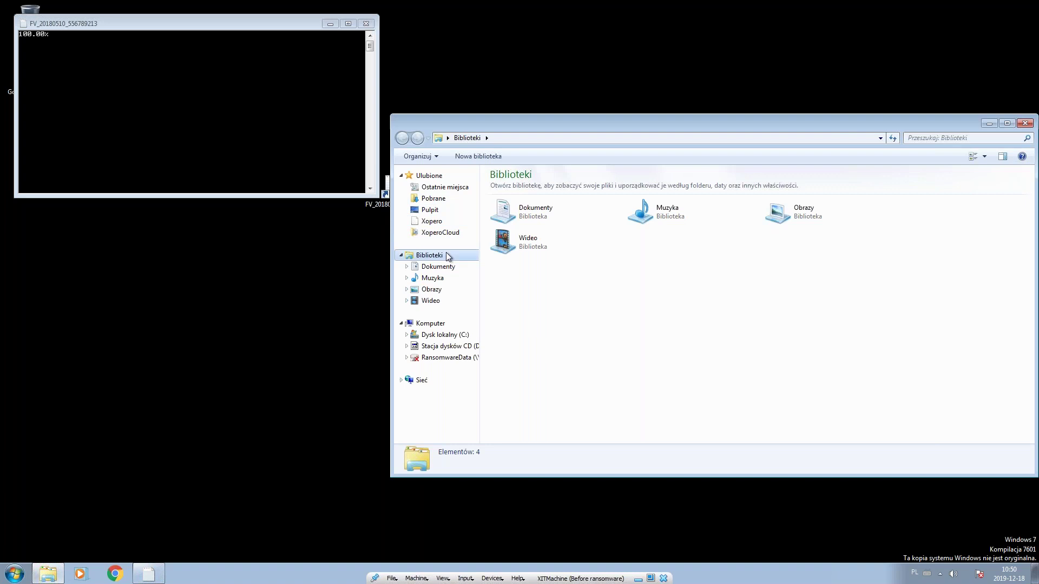
pyautogui.click(438, 267)
pyautogui.doubleClick(514, 216)
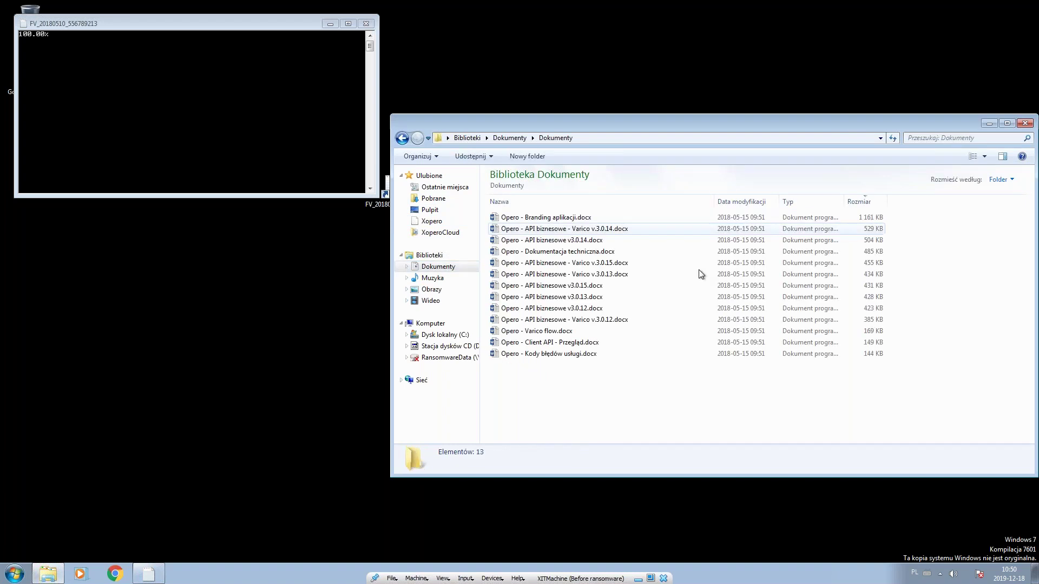
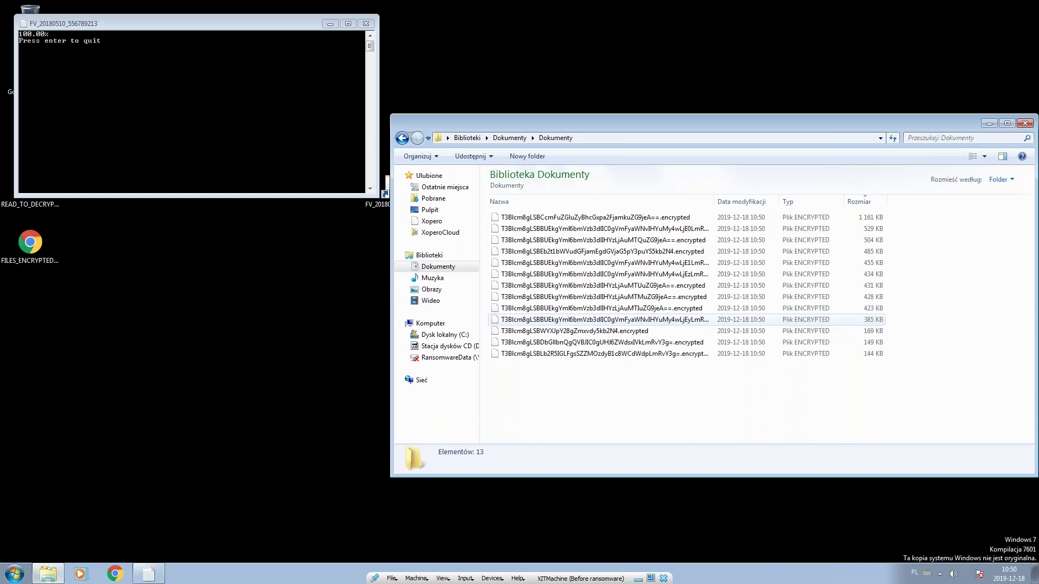
pyautogui.moveTo(665, 419); pyautogui.dragTo(586, 249)
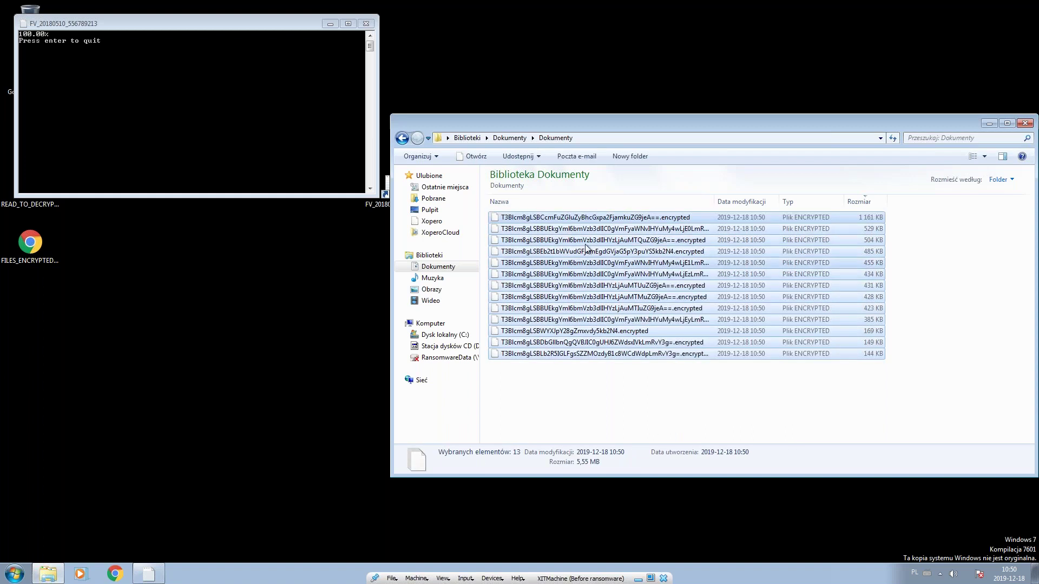
pyautogui.click(501, 139)
pyautogui.doubleClick(528, 229)
pyautogui.moveTo(511, 417); pyautogui.dragTo(796, 214)
pyautogui.click(221, 287)
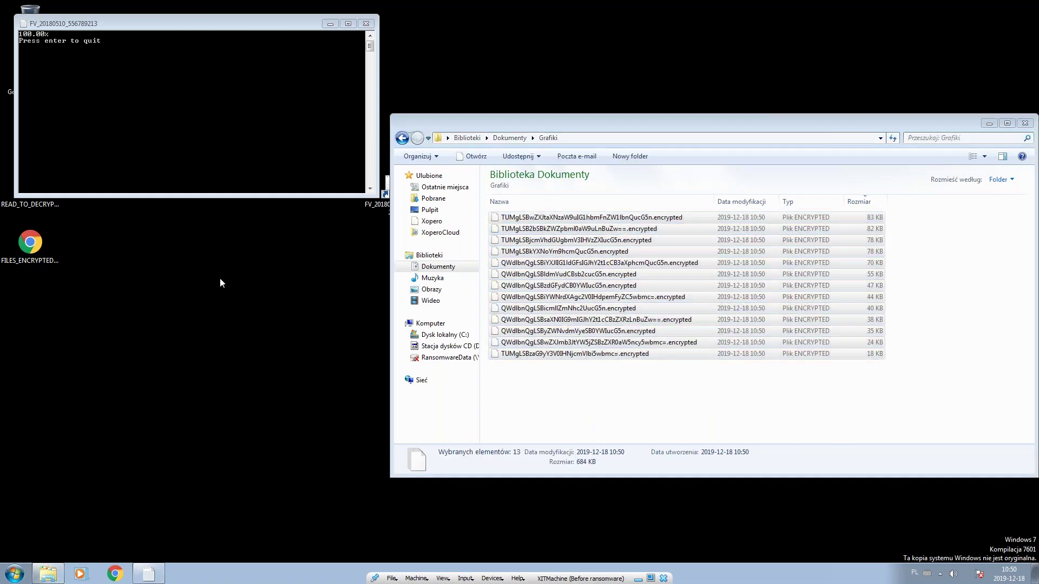
# Step: Quit the FV_20180510_556789213 console and open FILES_ENCRYPTED.html from the desktop, dismissing Chrome's update and translation prompts
pyautogui.click(358, 100)
pyautogui.press('Return')
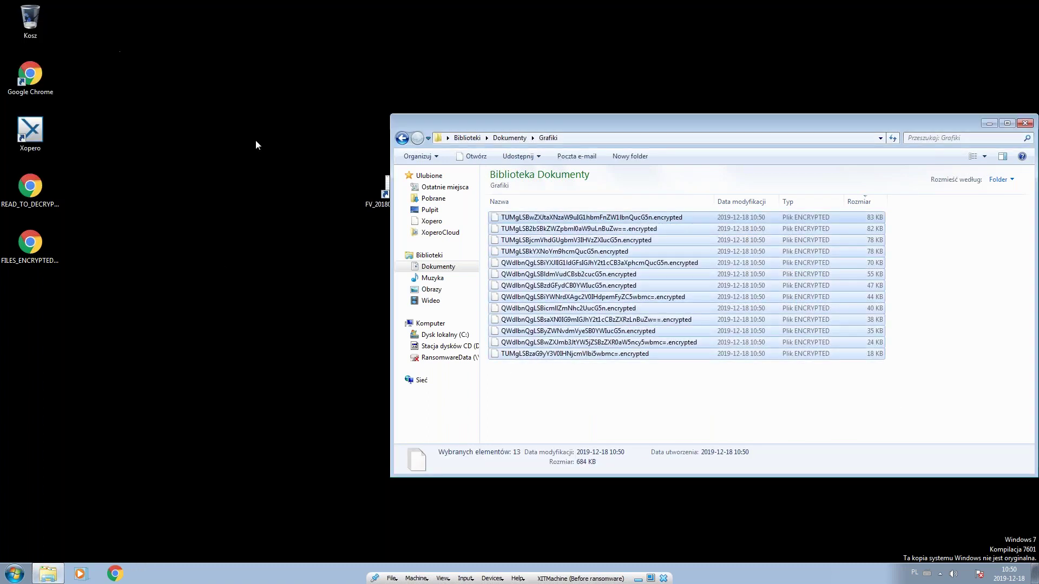
pyautogui.click(31, 254)
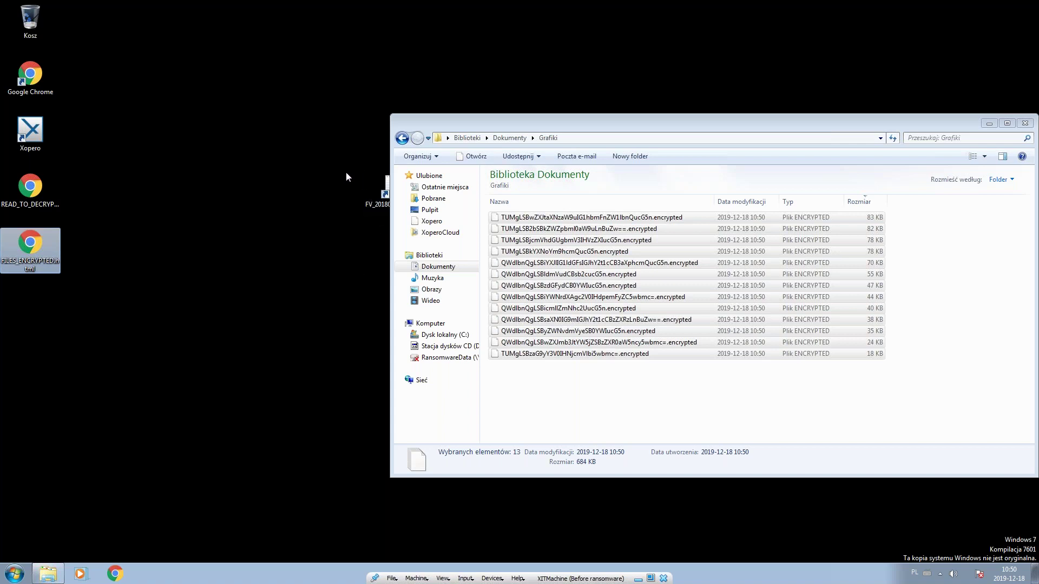
pyautogui.click(115, 275)
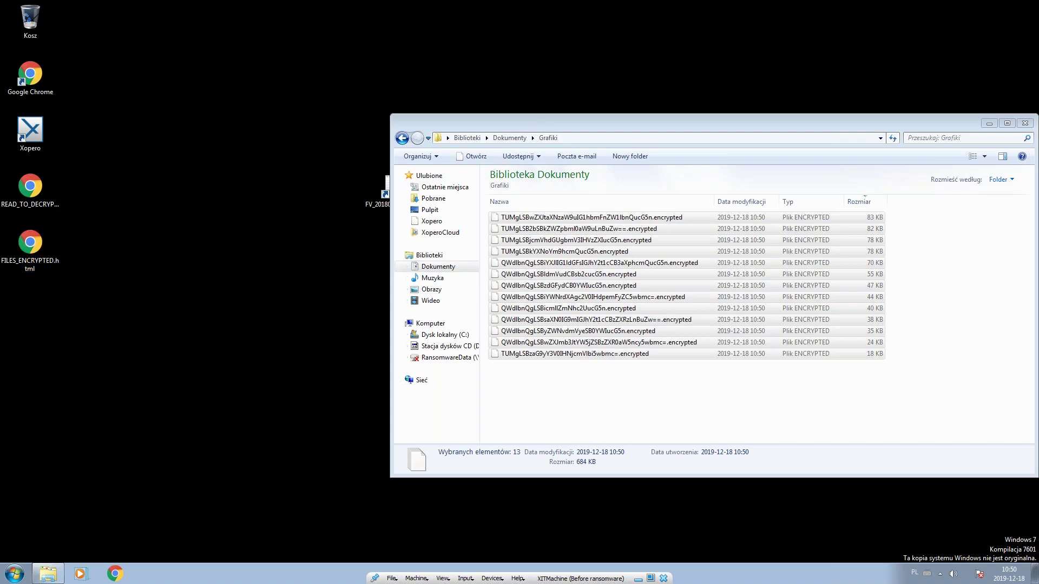
pyautogui.click(37, 258)
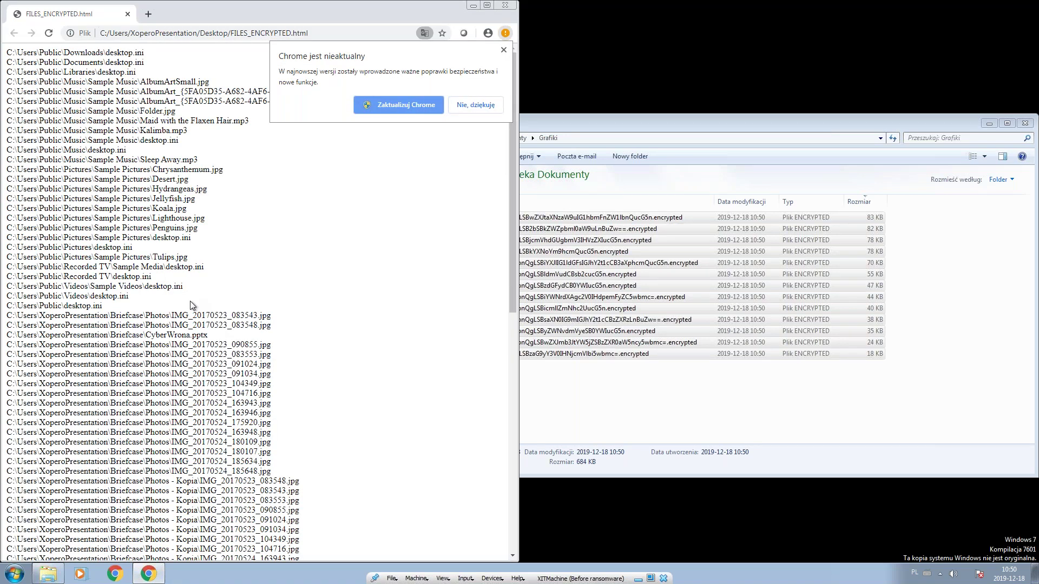
pyautogui.click(475, 107)
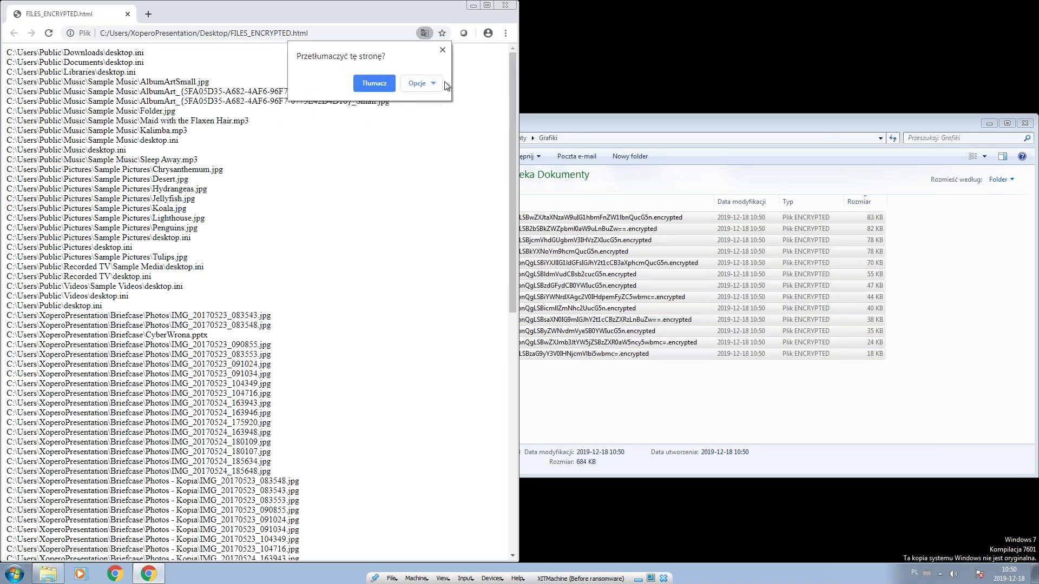
pyautogui.click(443, 50)
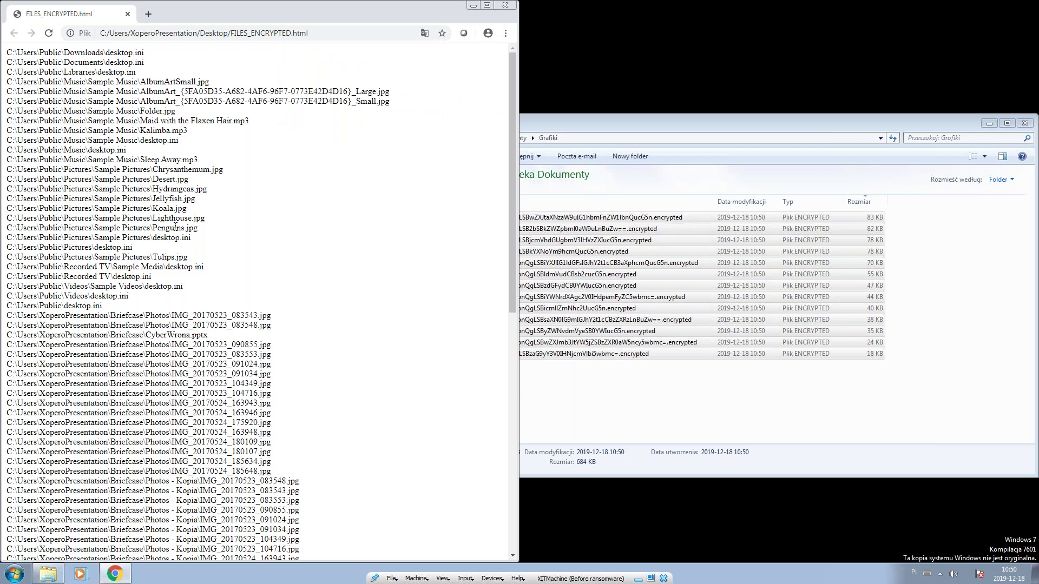
# Step: Look through the full list of encrypted file paths in FILES_ENCRYPTED.html, and minimize the browser
pyautogui.scroll(-9, 176, 229)
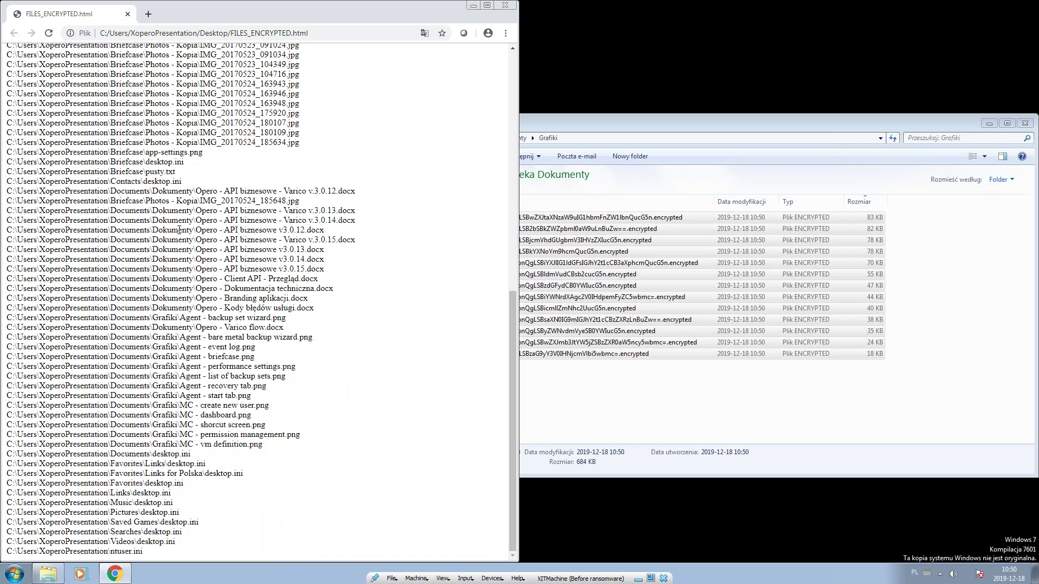
pyautogui.scroll(9, 179, 229)
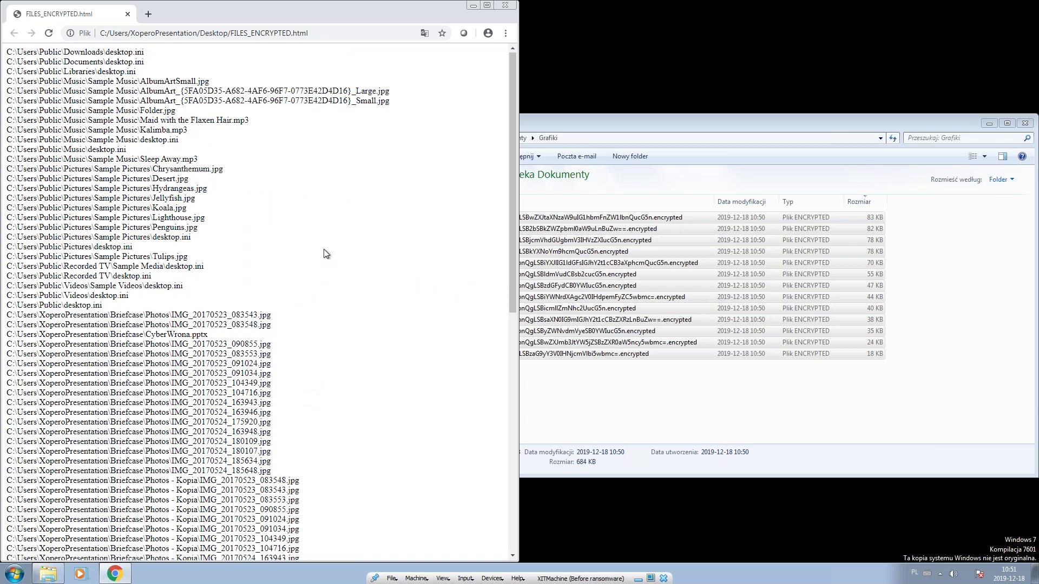
pyautogui.scroll(-9, 327, 254)
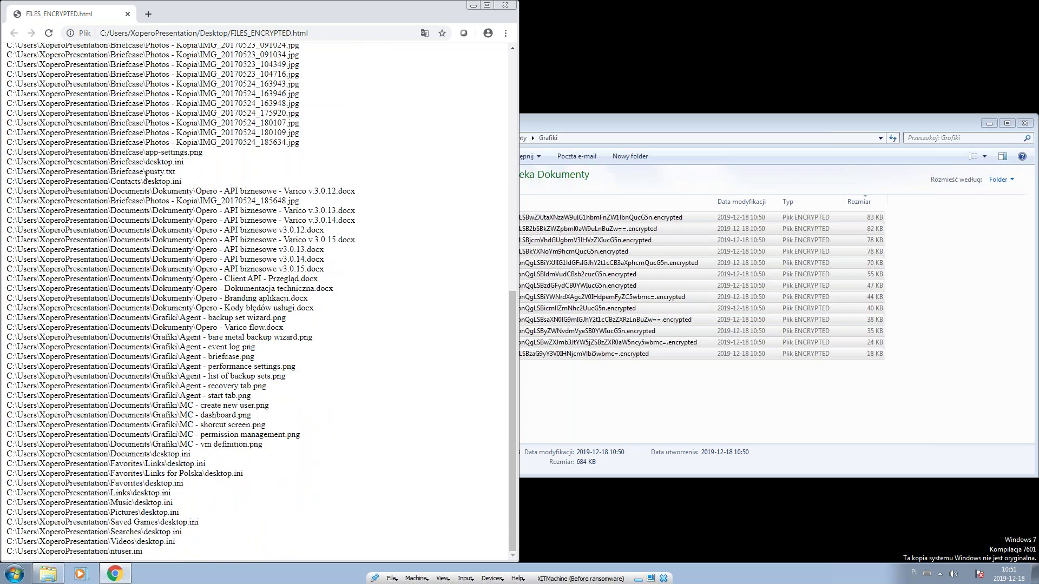
pyautogui.click(473, 7)
pyautogui.click(331, 157)
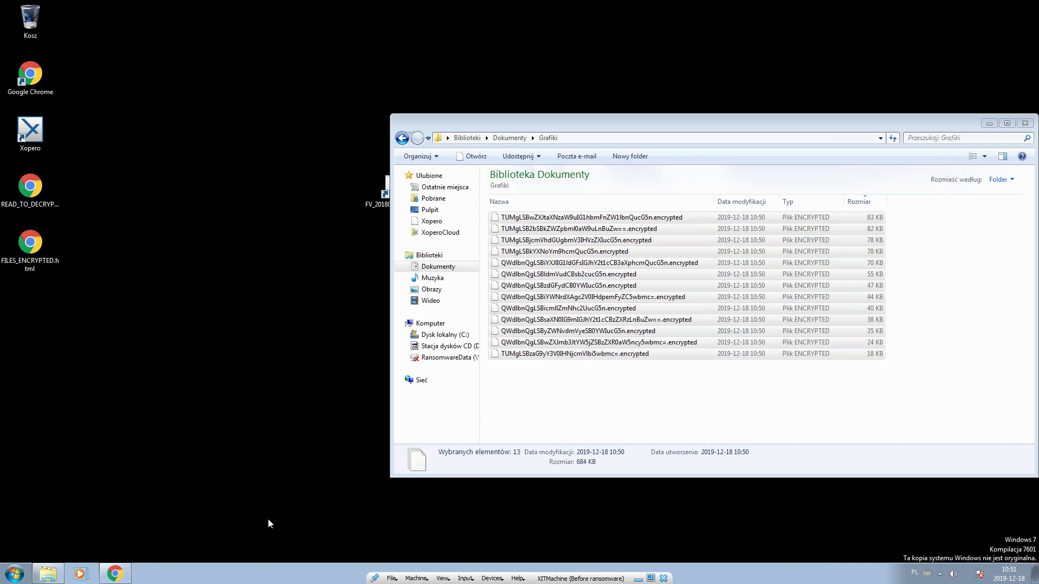
# Step: Switch back to Xopero Management Center, run the "Dokumenty i grafiki" project, and view its backup status
pyautogui.click(638, 578)
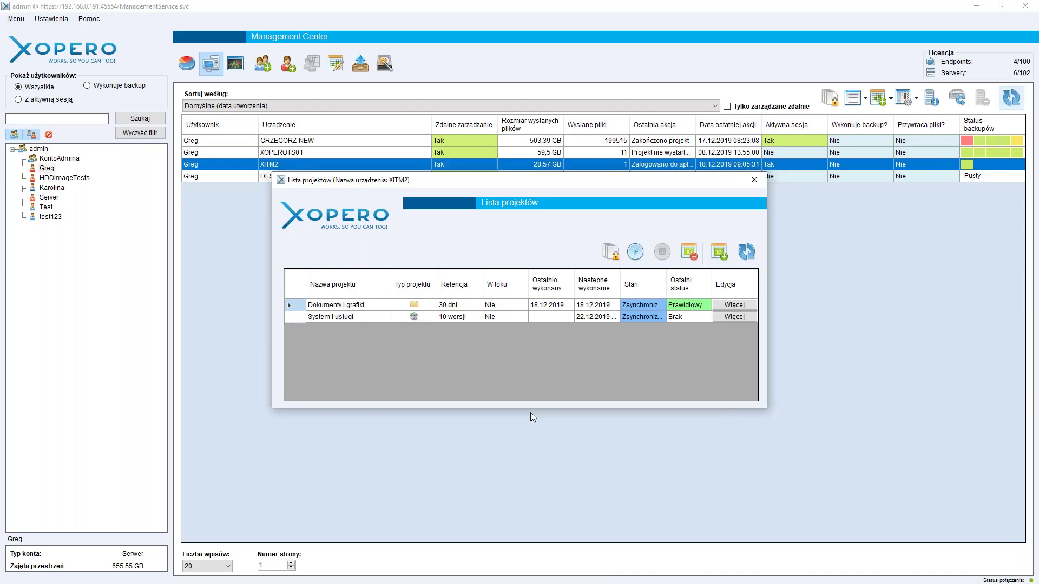
pyautogui.click(635, 256)
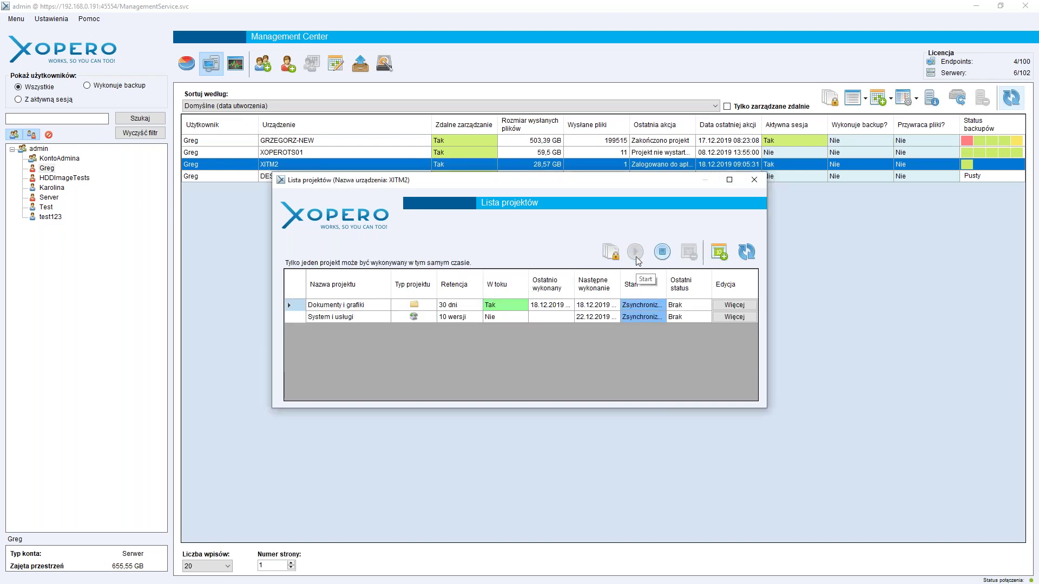
pyautogui.click(605, 252)
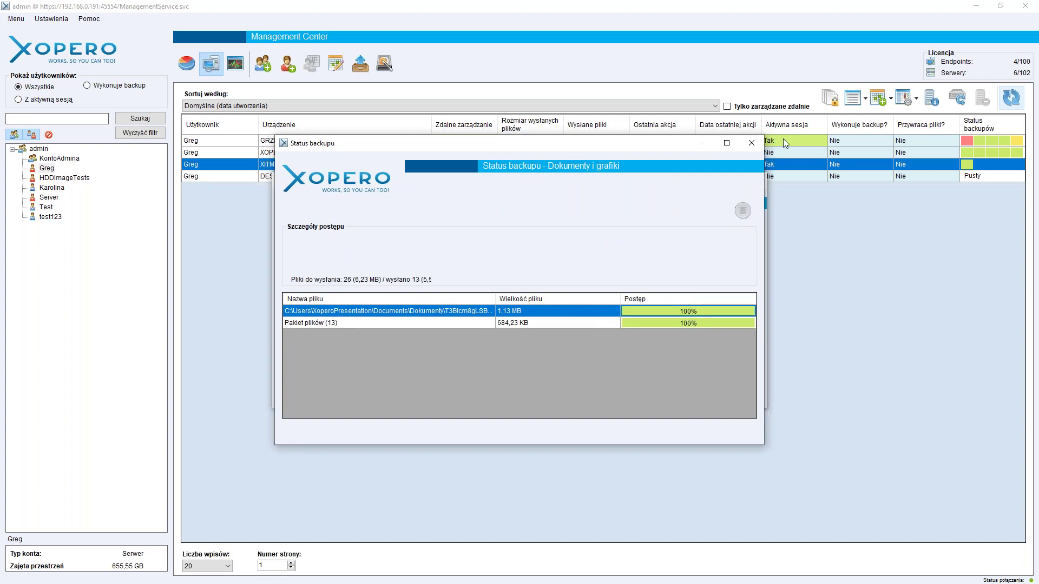
pyautogui.click(751, 144)
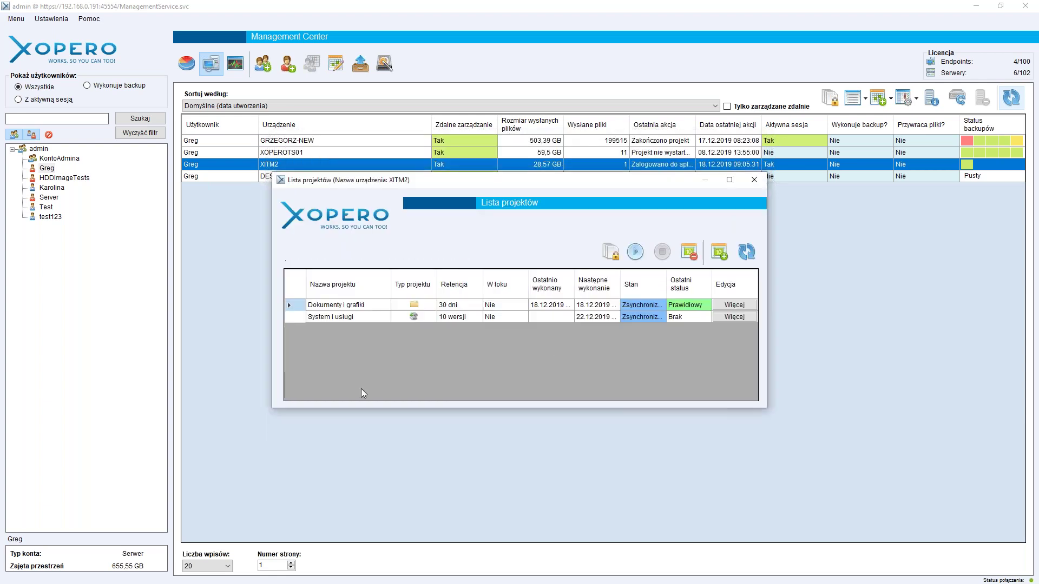
# Step: Run the "Dokumenty i grafiki" project repeatedly to create additional backup sessions, and refresh XITM2's project list
pyautogui.click(635, 252)
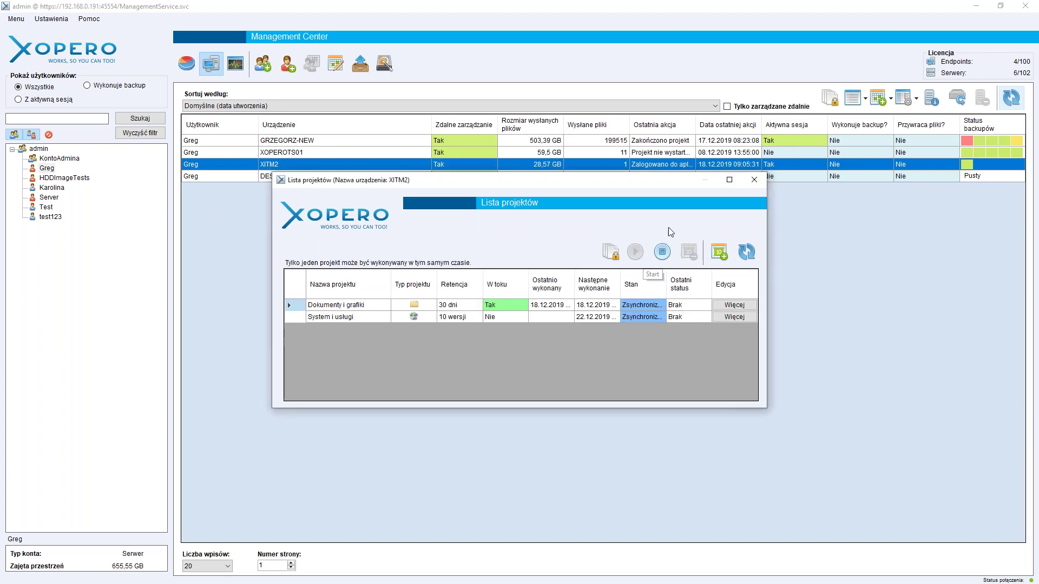
pyautogui.click(642, 251)
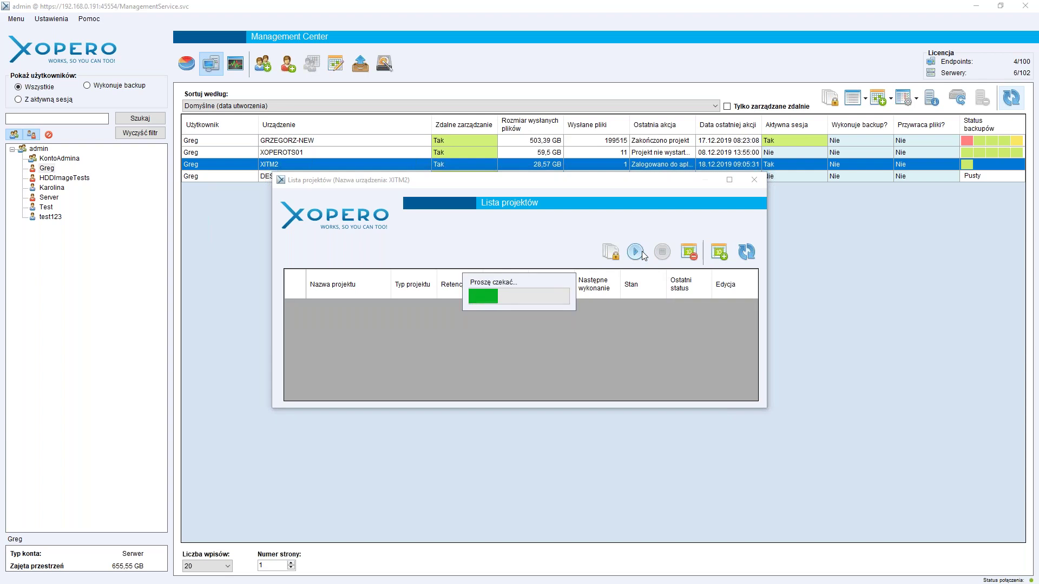
pyautogui.click(744, 248)
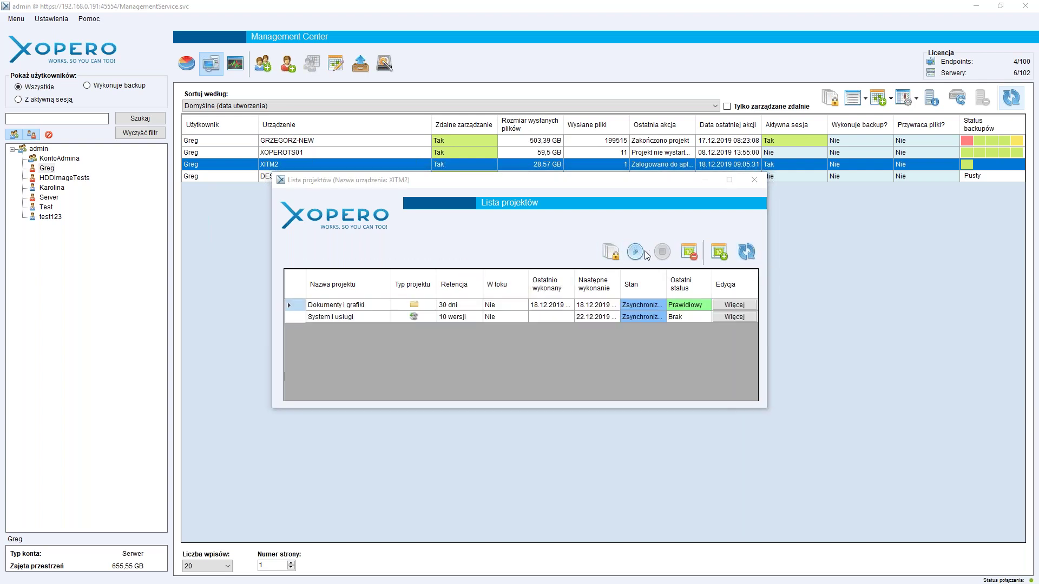
pyautogui.click(746, 252)
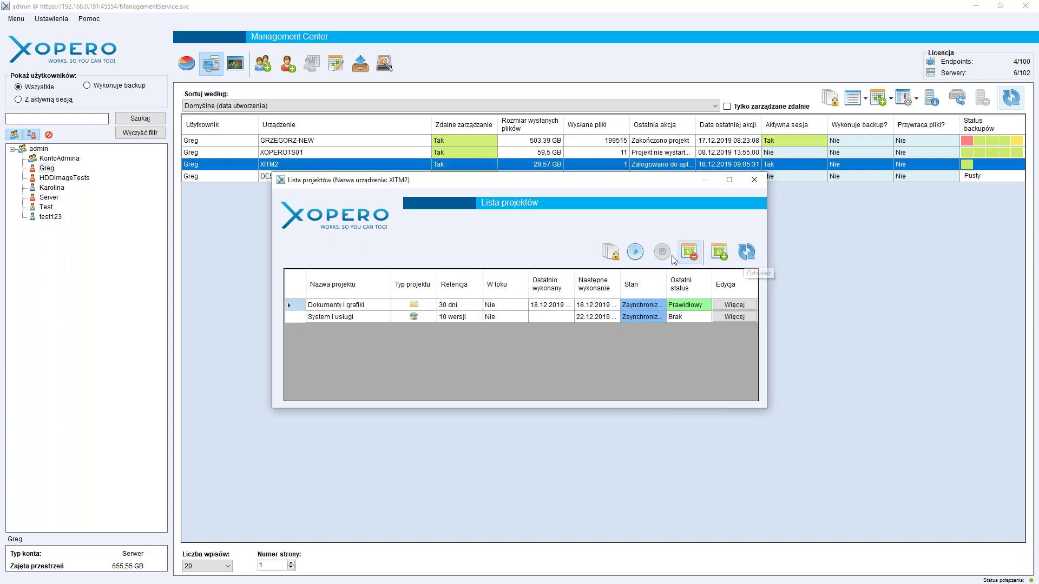
# Step: Review XITM2's backup sessions with the project name column widened, select the earliest "Dokumenty i grafiki" session, and close the session and project lists
pyautogui.click(611, 251)
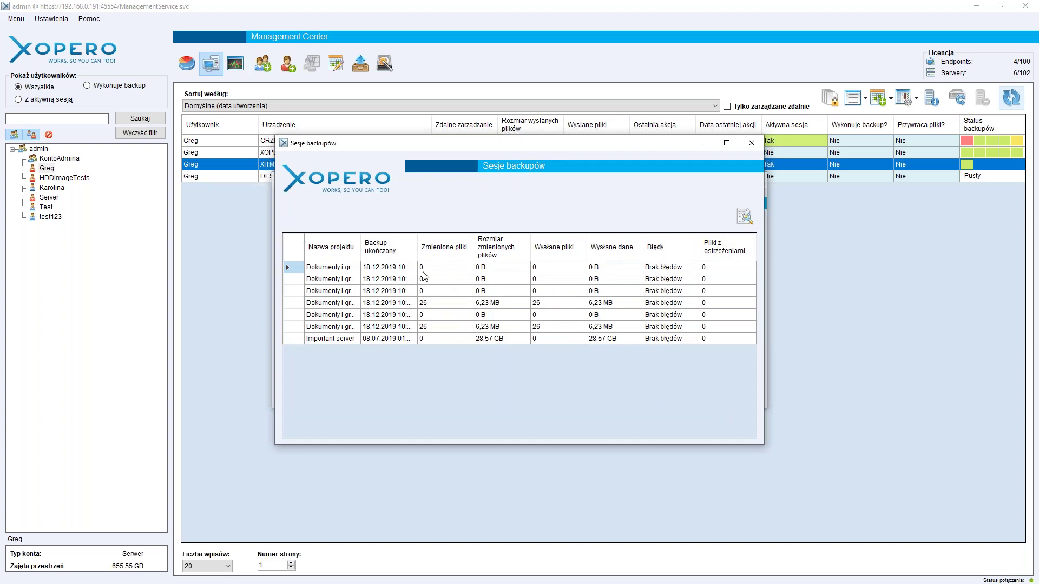
pyautogui.moveTo(360, 252); pyautogui.dragTo(422, 250)
pyautogui.click(359, 327)
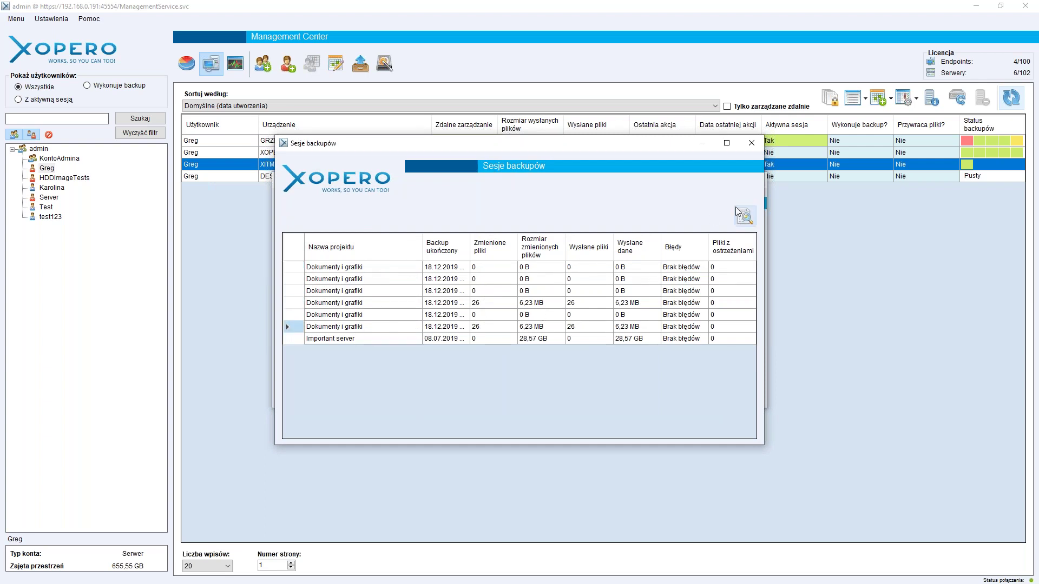
pyautogui.click(752, 143)
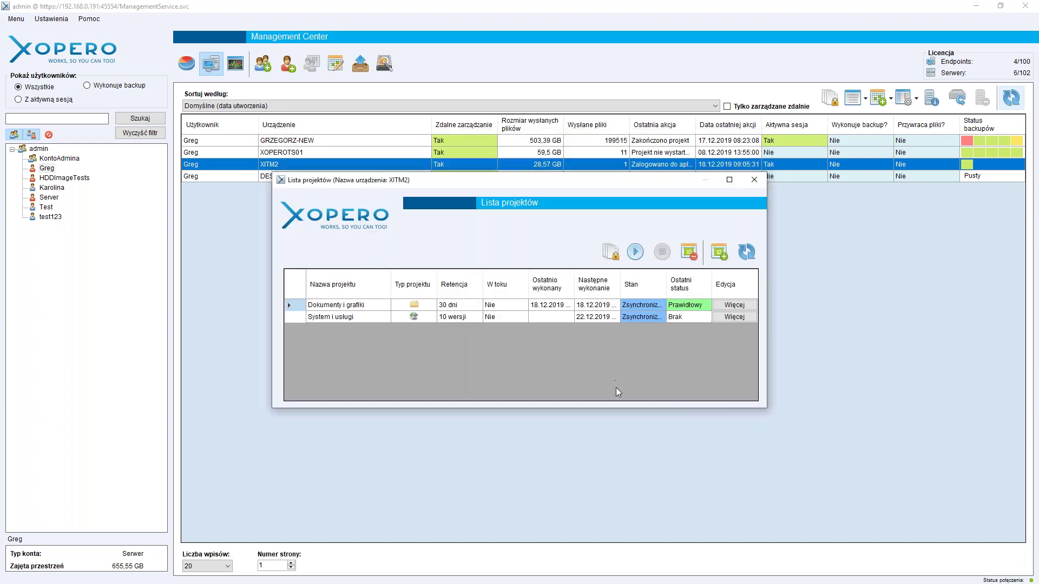
pyautogui.click(754, 179)
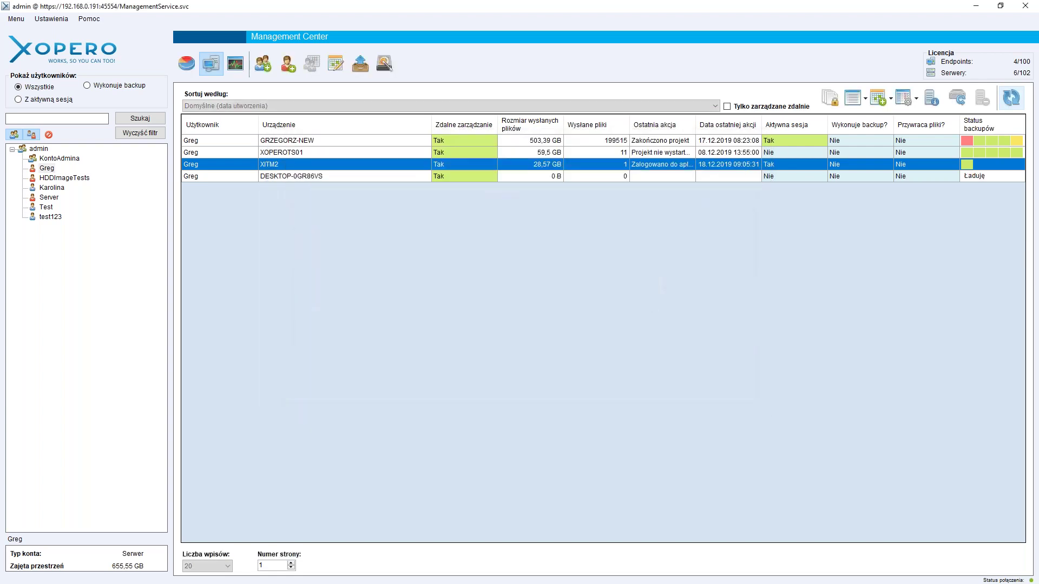
# Step: Open the data restore for device XITM2 and expand its backup tree down to C:\Users\XoperoPresentation\Documents\Dokumenty
pyautogui.rightClick(341, 169)
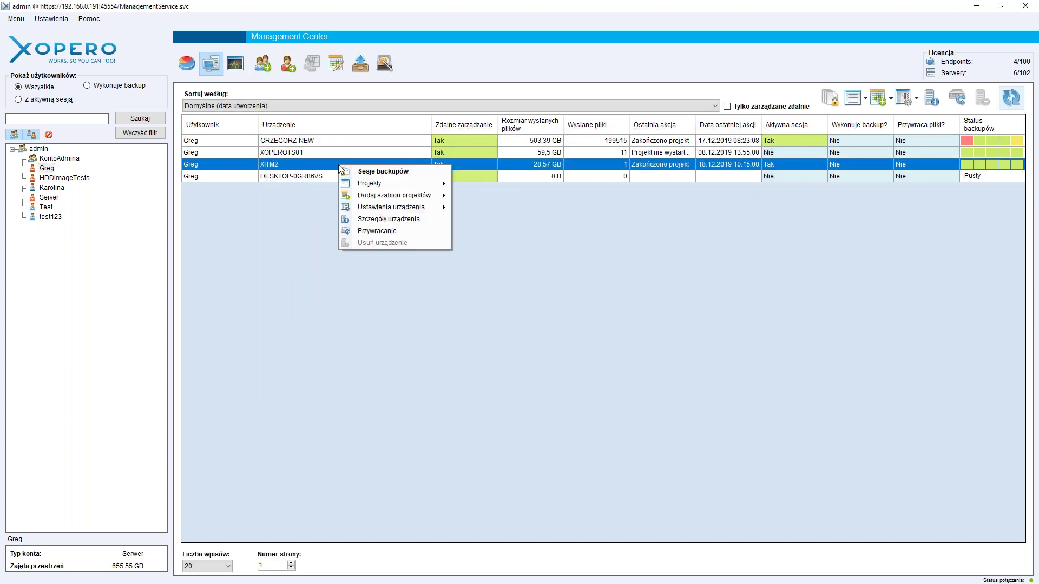
pyautogui.click(393, 231)
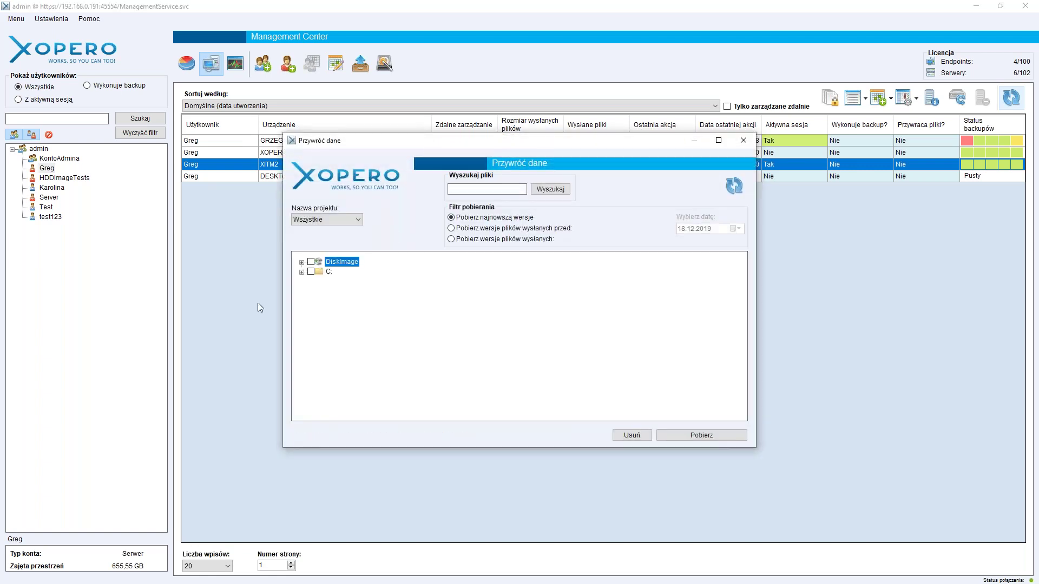
pyautogui.click(302, 263)
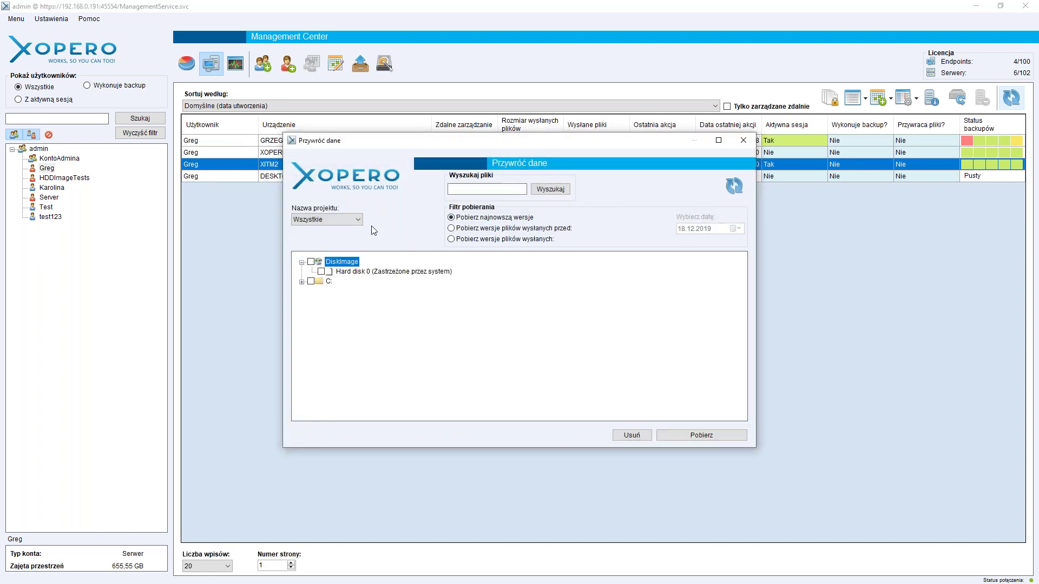
pyautogui.click(301, 282)
pyautogui.click(312, 292)
pyautogui.click(322, 301)
pyautogui.click(332, 311)
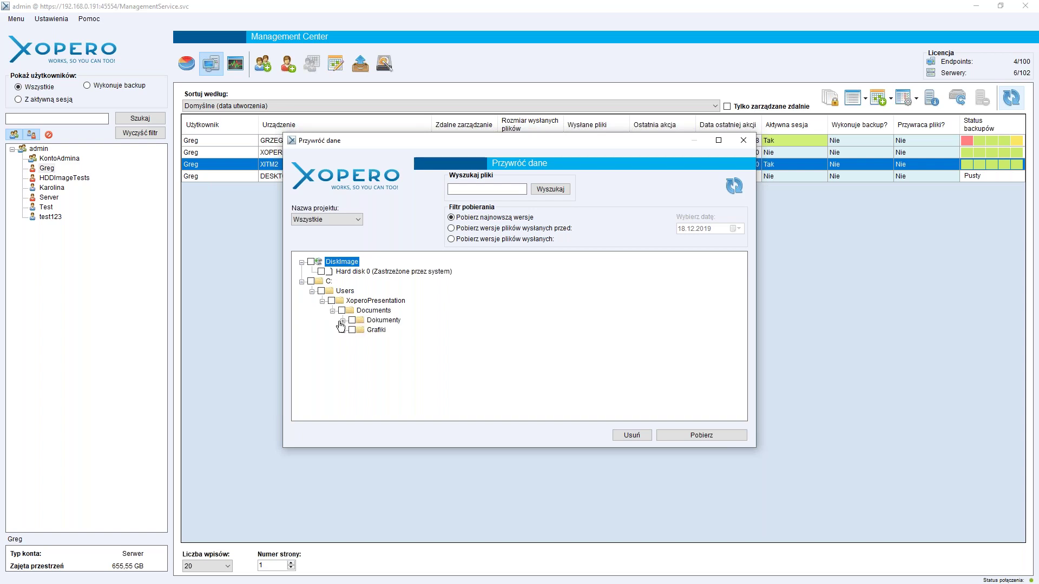
pyautogui.click(342, 330)
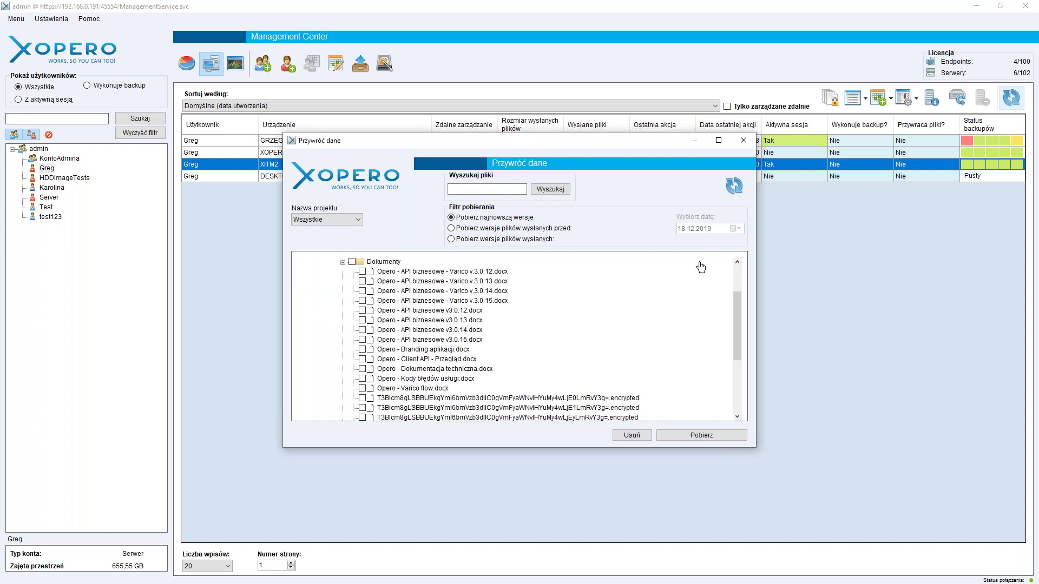
# Step: Look through the Dokumenty folder's backed-up files, comparing the original .docx documents with the .encrypted ones
pyautogui.click(490, 272)
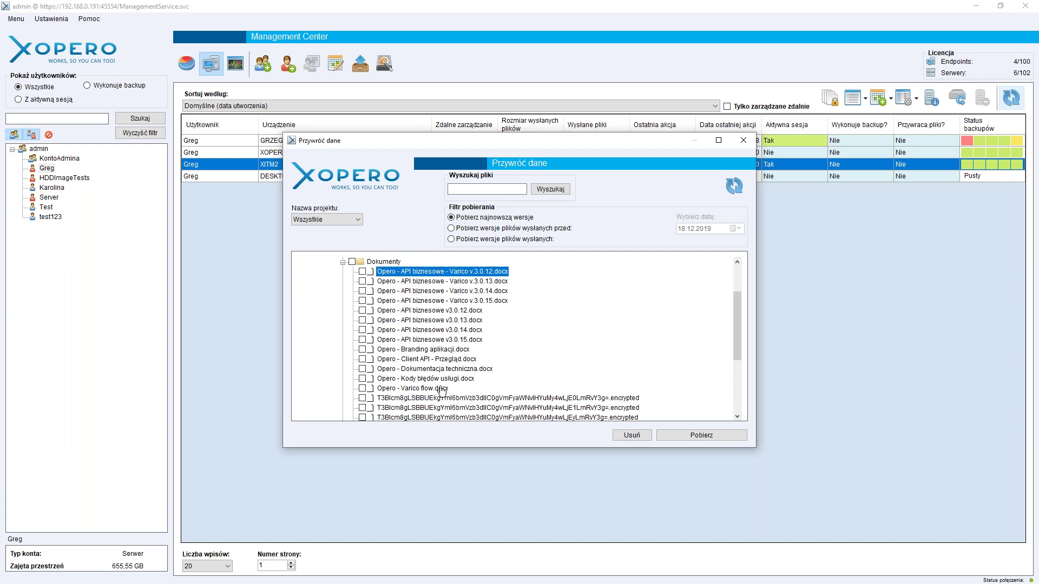
pyautogui.click(408, 391)
pyautogui.click(431, 275)
pyautogui.click(434, 293)
pyautogui.click(424, 340)
pyautogui.click(432, 378)
pyautogui.click(433, 388)
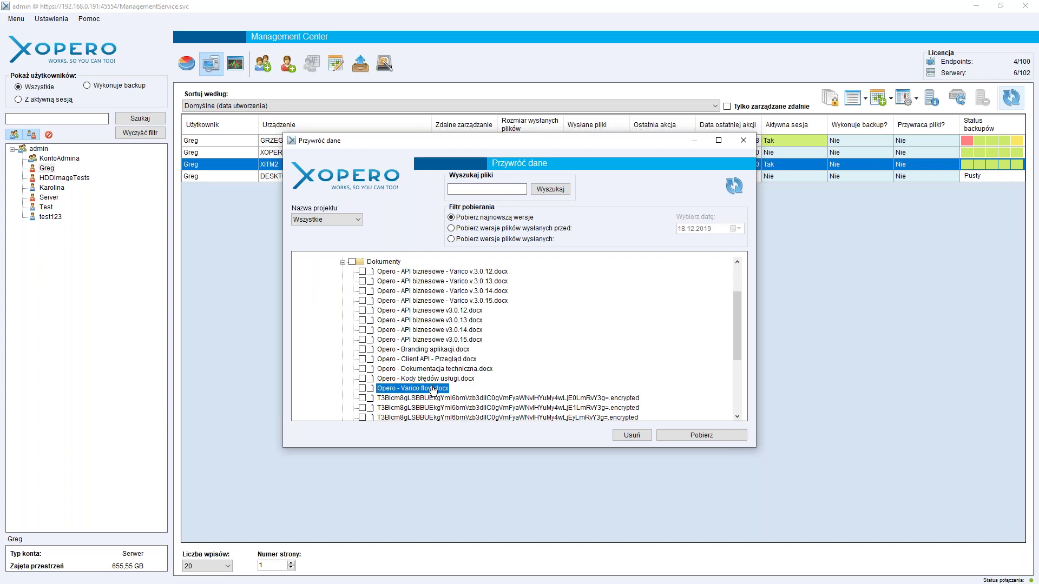
pyautogui.scroll(-4, 516, 367)
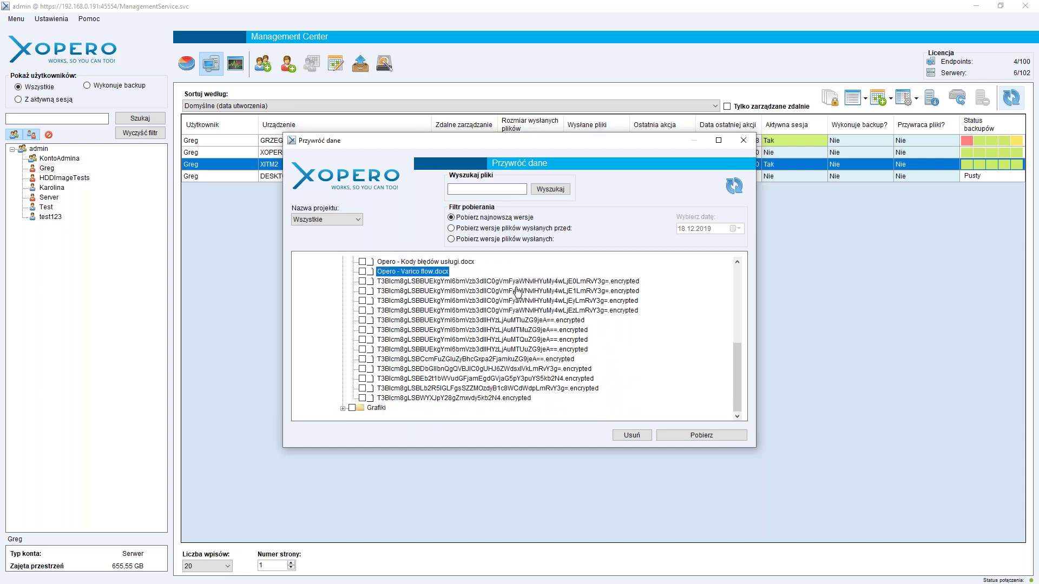
pyautogui.click(518, 282)
pyautogui.click(515, 302)
pyautogui.click(496, 341)
pyautogui.click(469, 398)
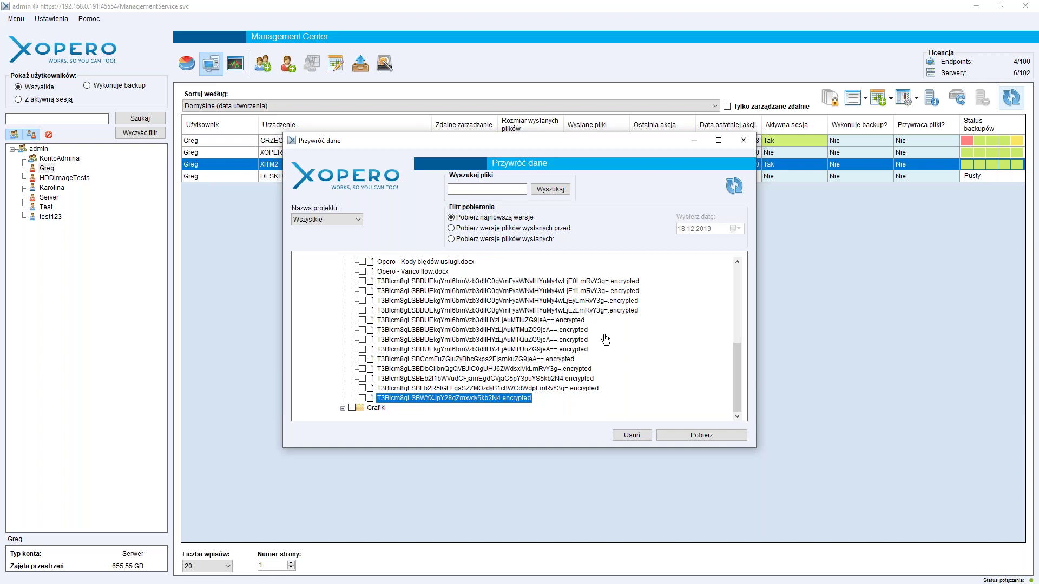
pyautogui.click(509, 331)
pyautogui.scroll(7, 515, 328)
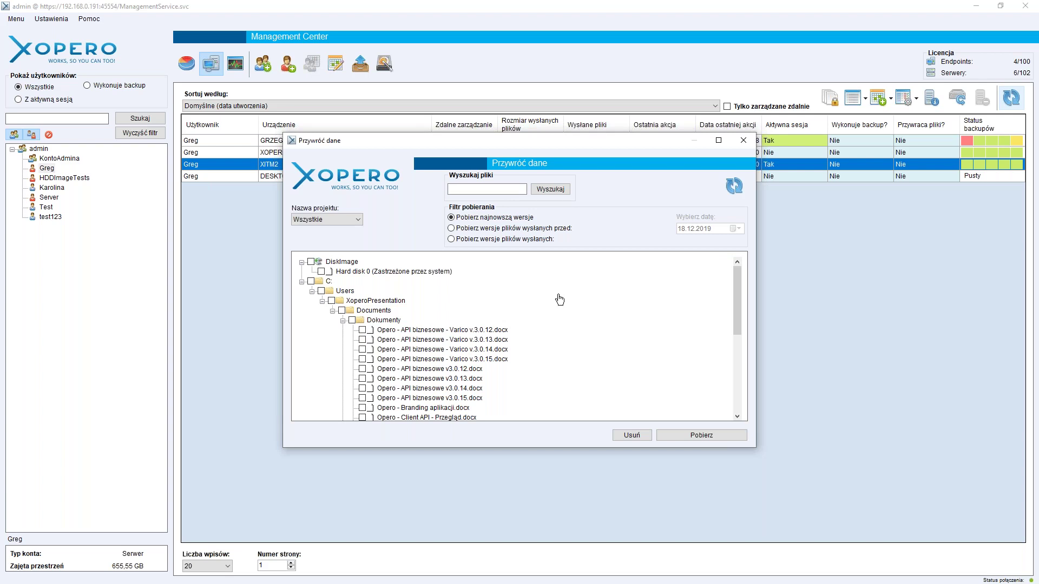
# Step: View the stored file versions of "Opero - API biznesowe - Varico v.3.0.12.docx" and close the version list
pyautogui.click(423, 331)
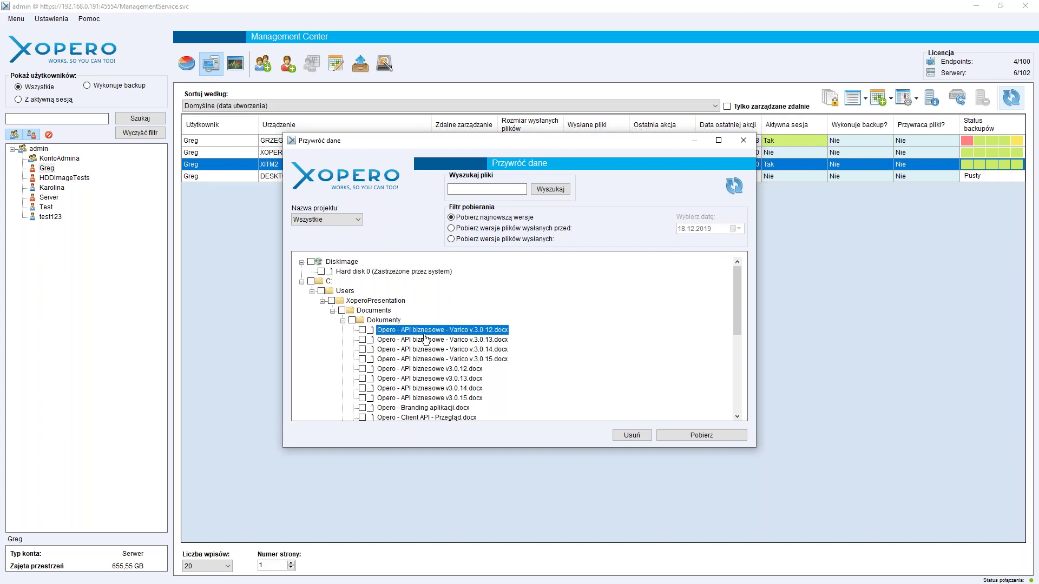
pyautogui.rightClick(430, 330)
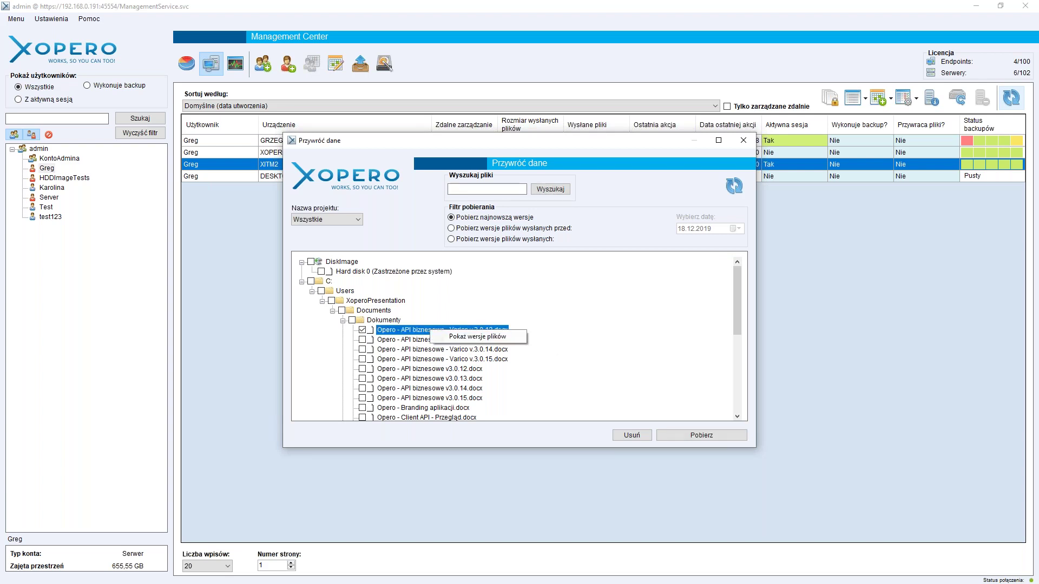
pyautogui.click(455, 338)
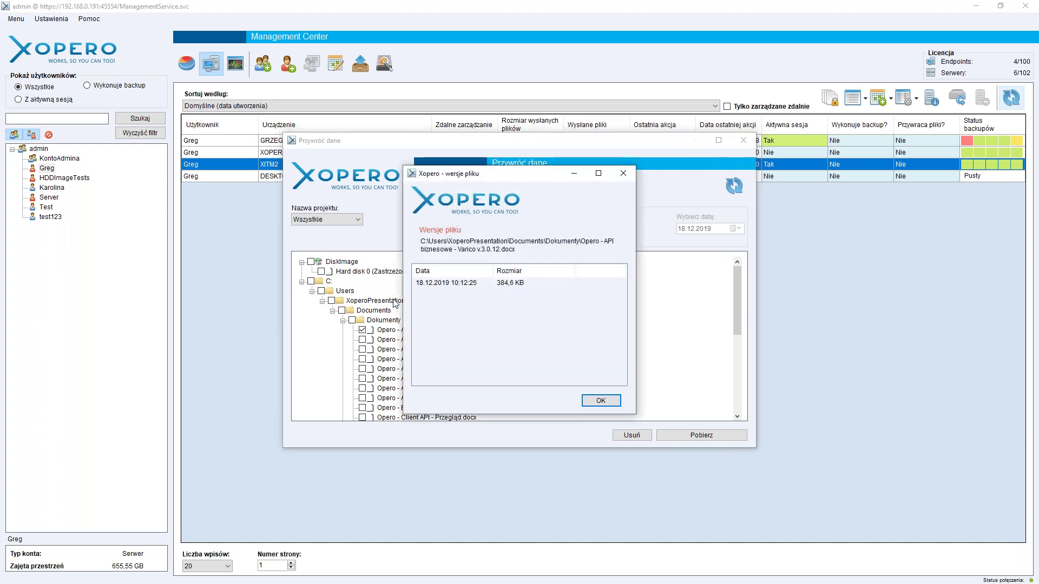
pyautogui.click(622, 174)
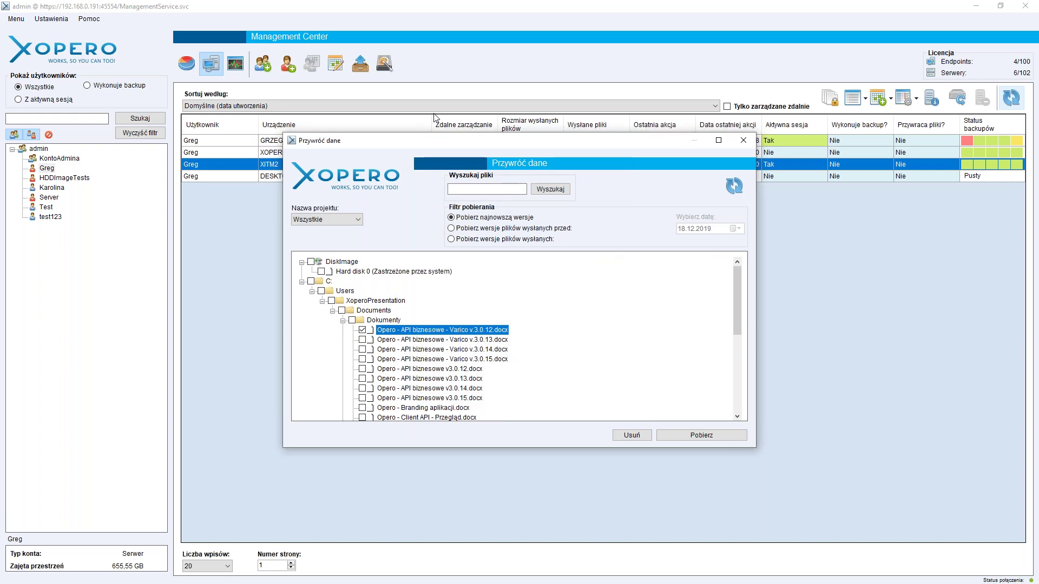
# Step: Limit the restore to the "Dokumenty i grafiki" project and to file versions sent at a specific date
pyautogui.click(323, 220)
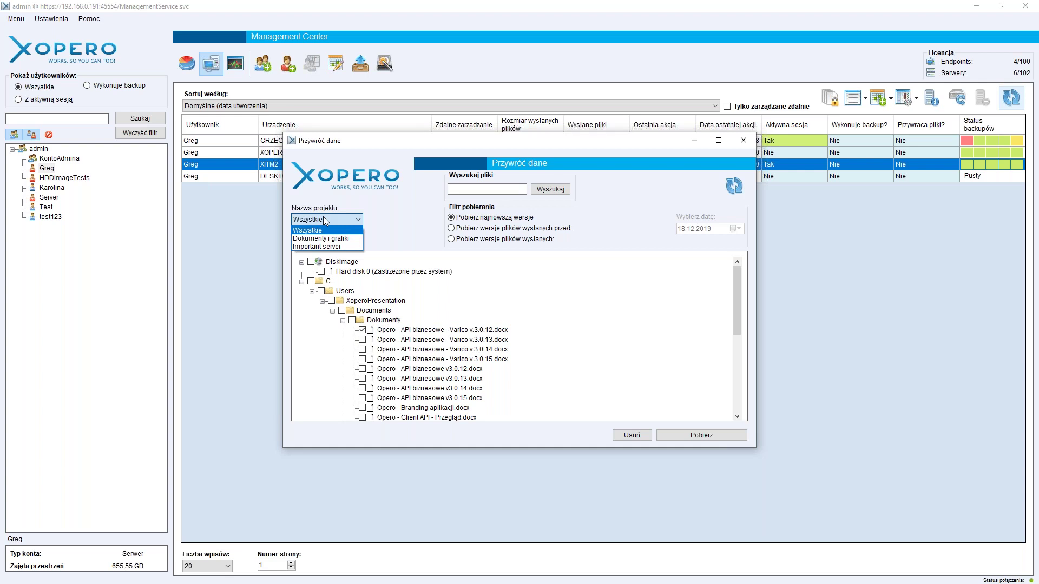
pyautogui.click(436, 204)
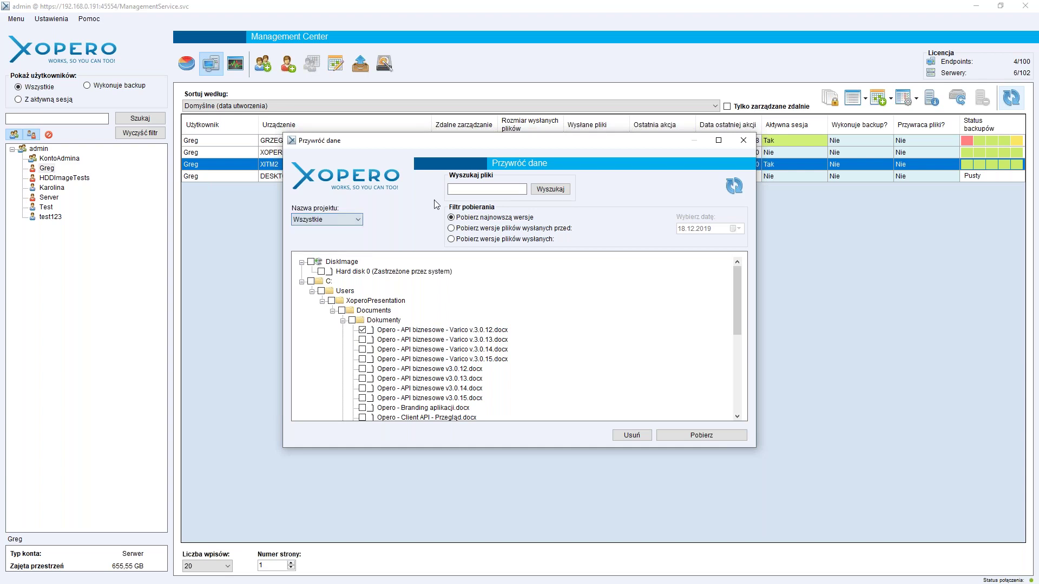
pyautogui.click(322, 218)
pyautogui.click(317, 237)
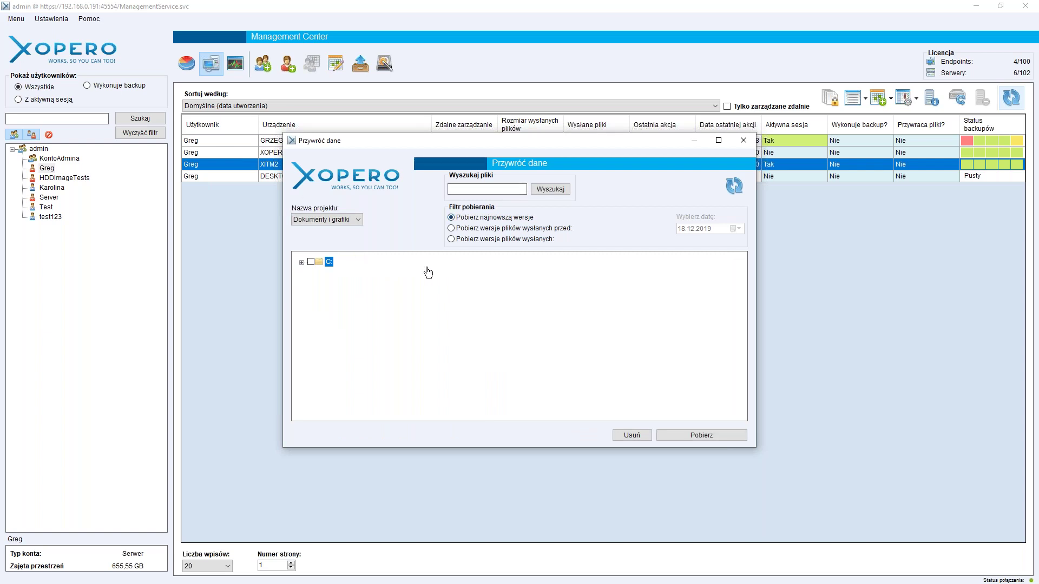
pyautogui.click(543, 239)
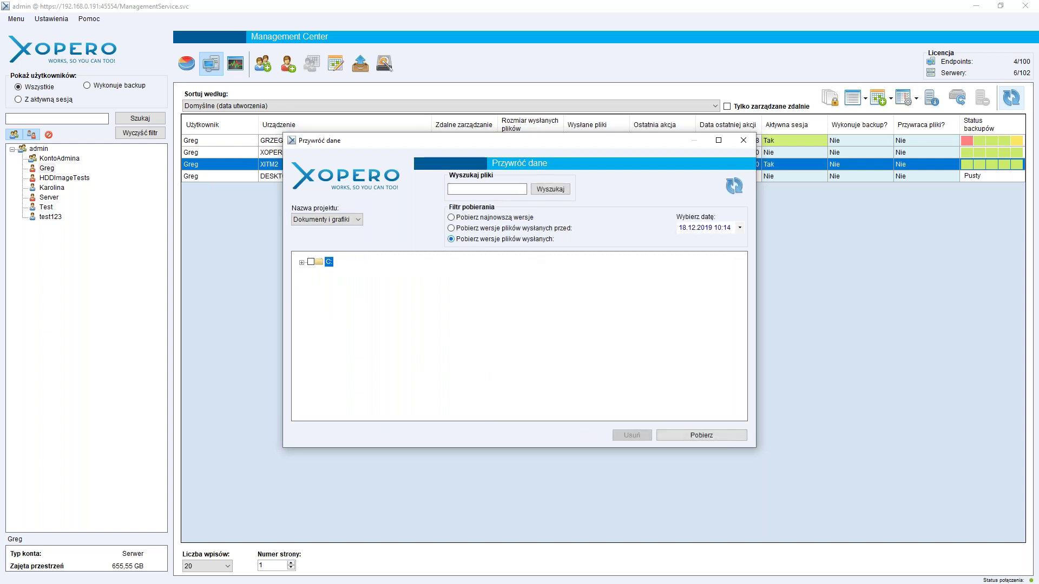
# Step: Expand the 18.12.2019 10:14 backup tree to Dokumenty and look through its files
pyautogui.click(301, 263)
pyautogui.click(312, 272)
pyautogui.click(322, 282)
pyautogui.click(333, 292)
pyautogui.click(342, 302)
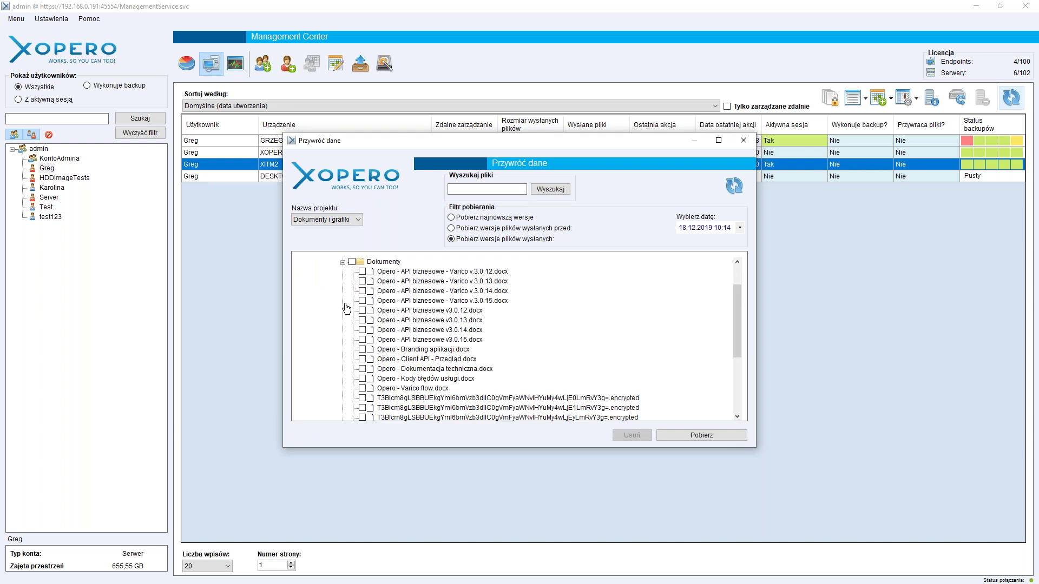
pyautogui.scroll(-5, 514, 336)
pyautogui.scroll(6, 514, 336)
# Step: Switch to the file versions sent 18.12.2019 10:12, select the whole Dokumenty folder there, and open its restore details
pyautogui.click(710, 228)
pyautogui.click(723, 247)
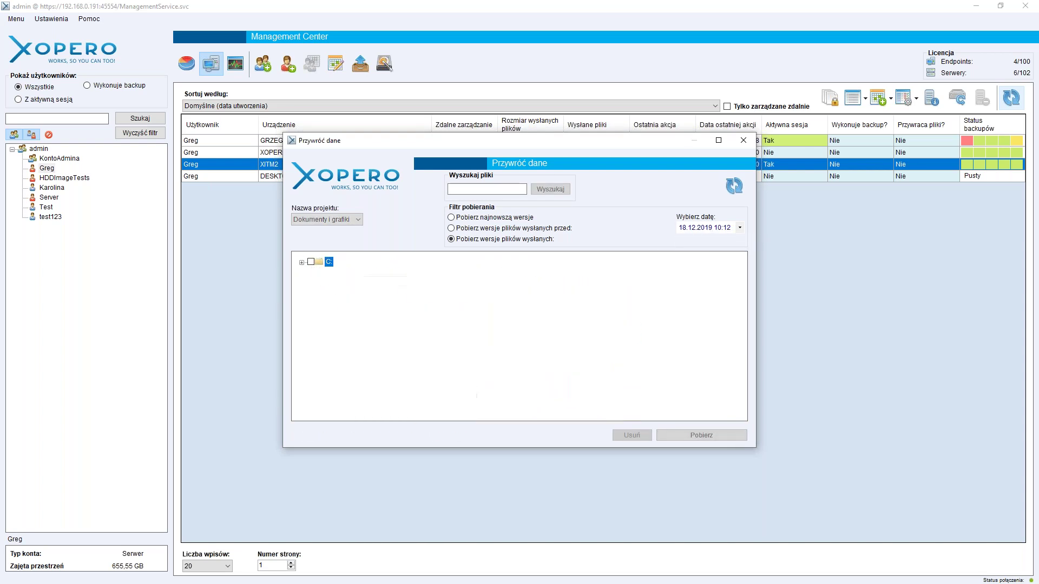
pyautogui.click(301, 262)
pyautogui.click(312, 271)
pyautogui.click(322, 281)
pyautogui.click(332, 291)
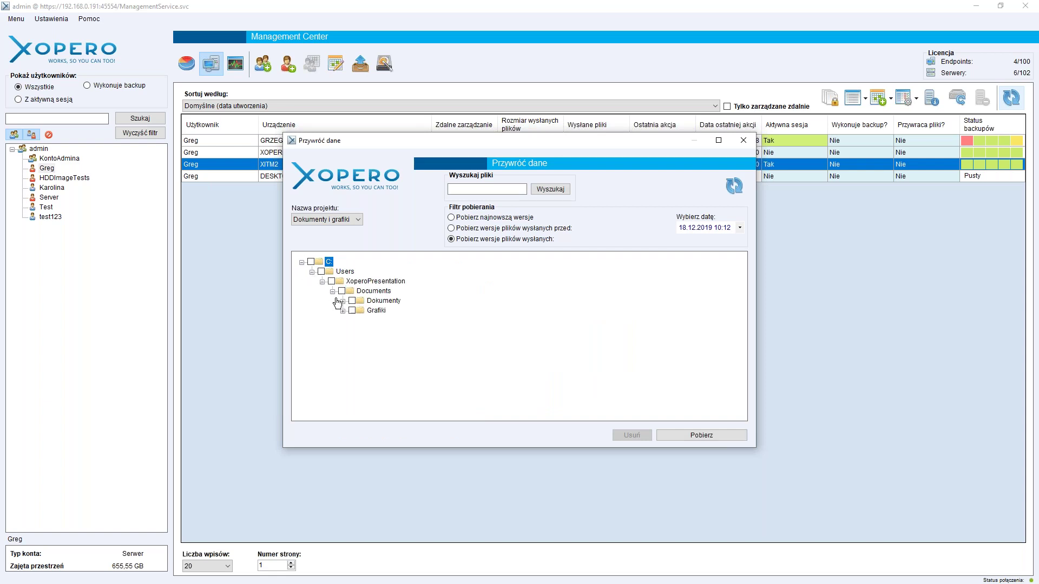
pyautogui.click(343, 301)
pyautogui.scroll(-1, 518, 406)
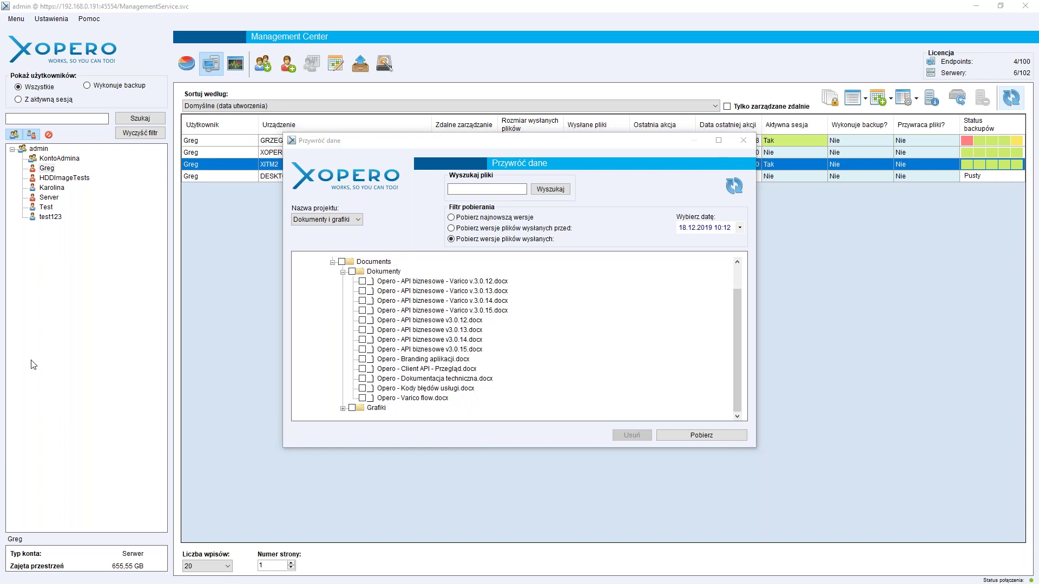
pyautogui.click(352, 271)
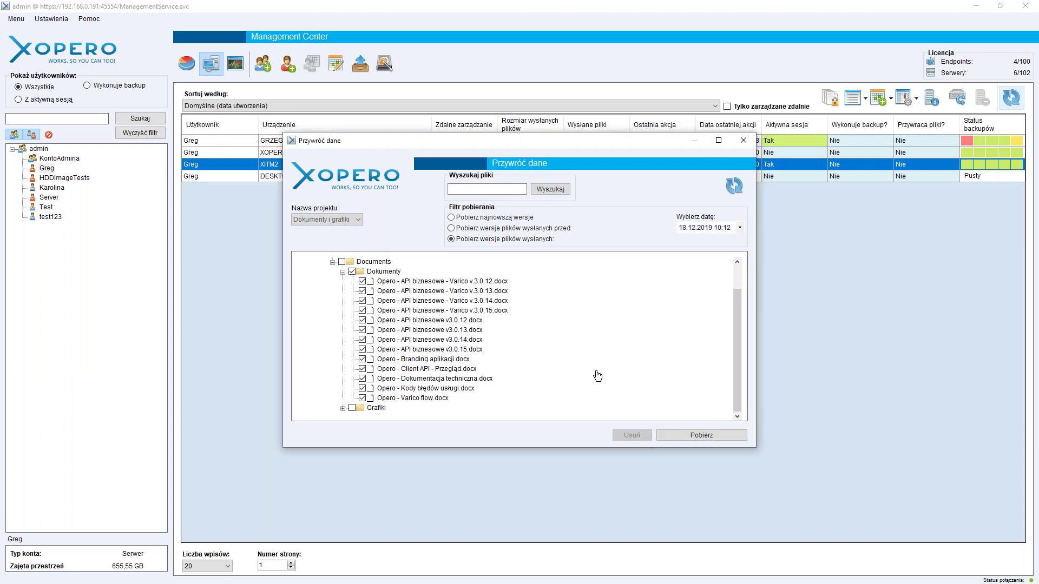
pyautogui.click(730, 440)
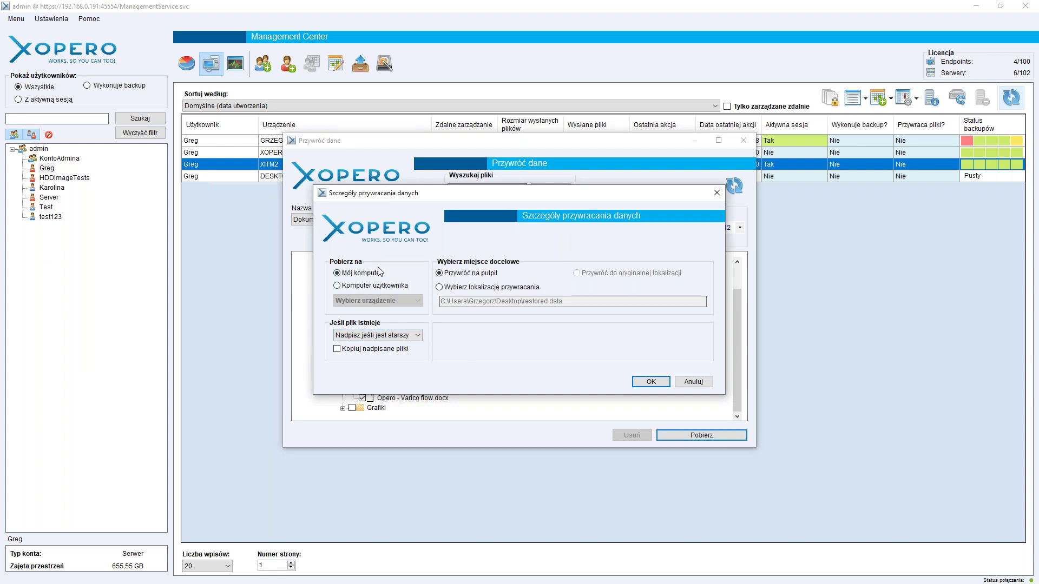
# Step: Try the user's computer as the restore target, with XITM2 as the device
pyautogui.click(369, 285)
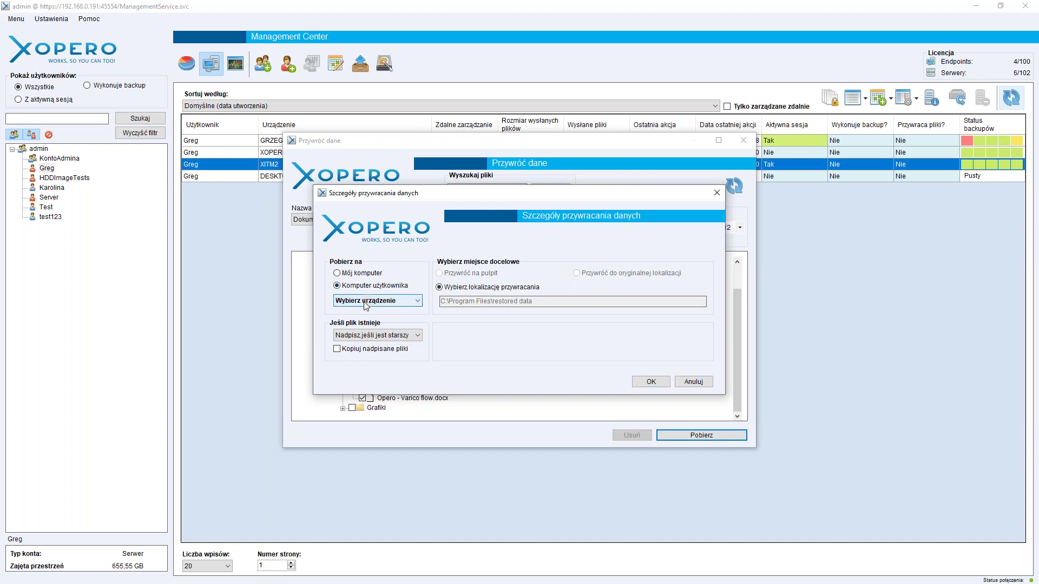
pyautogui.click(366, 300)
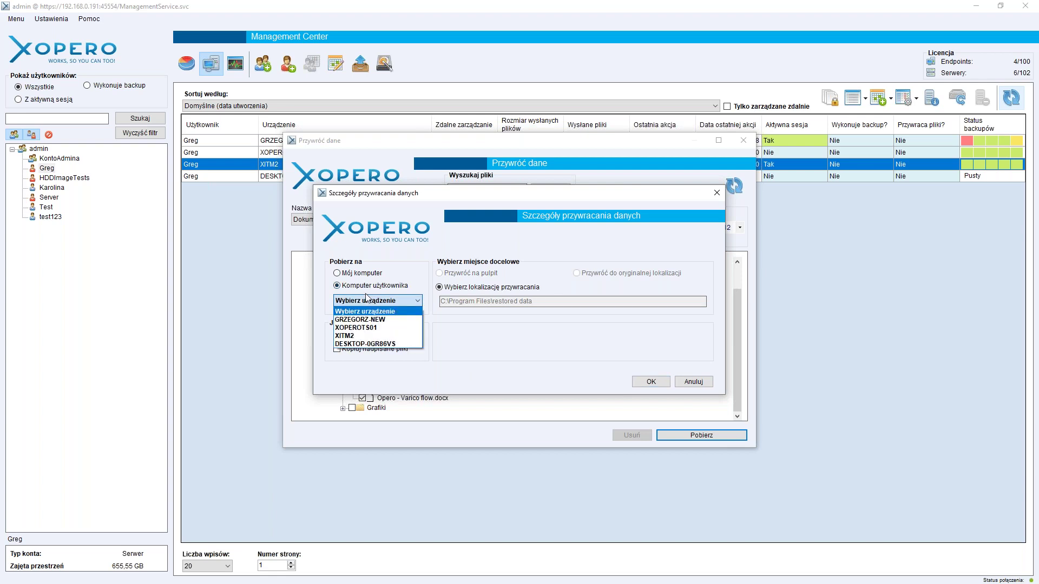
pyautogui.click(369, 336)
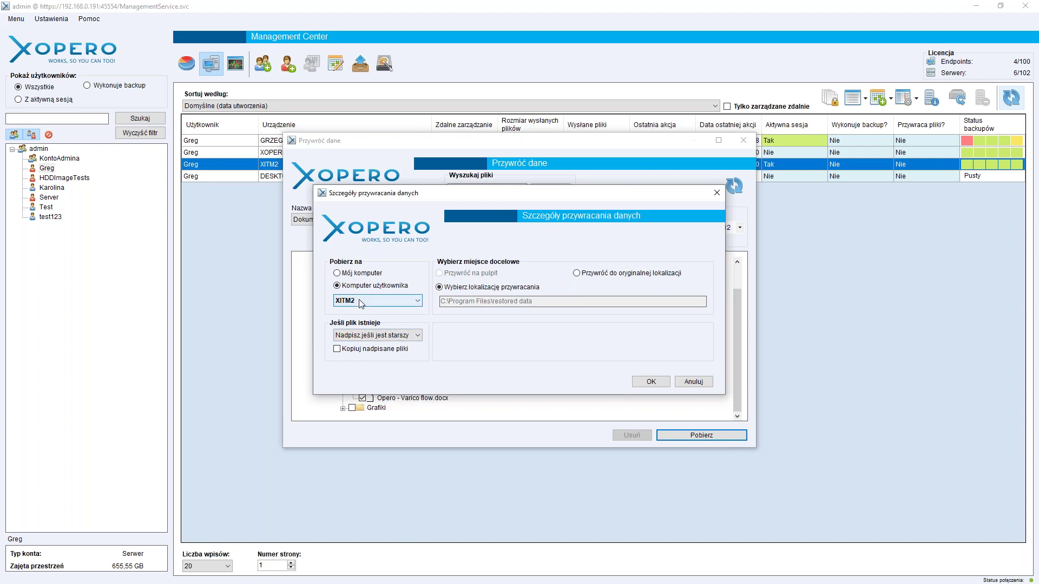
# Step: Restore the selected documents to the desktop of the own computer (Mój komputer) and close the restore status
pyautogui.click(372, 276)
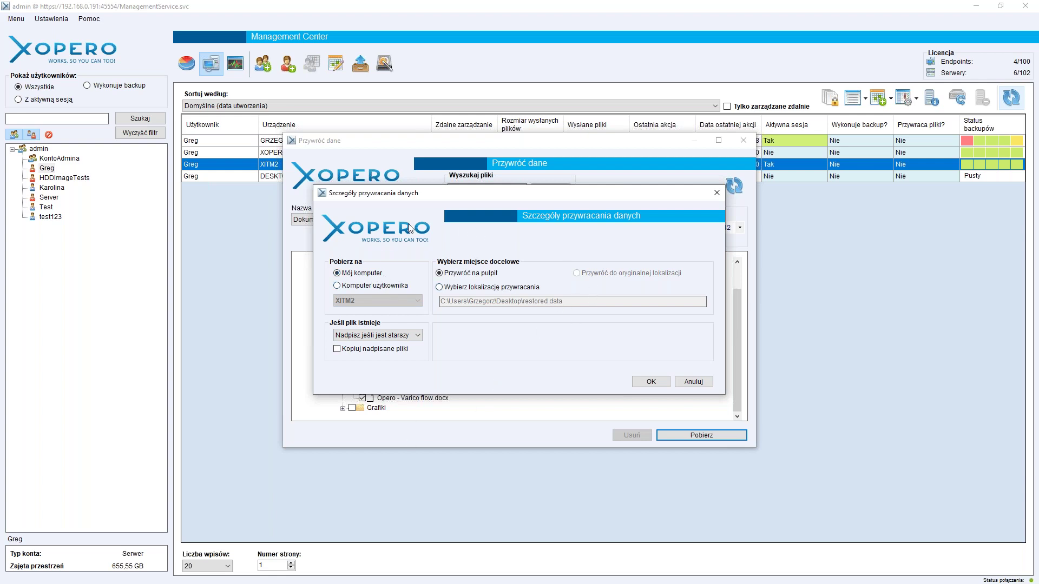
pyautogui.click(650, 383)
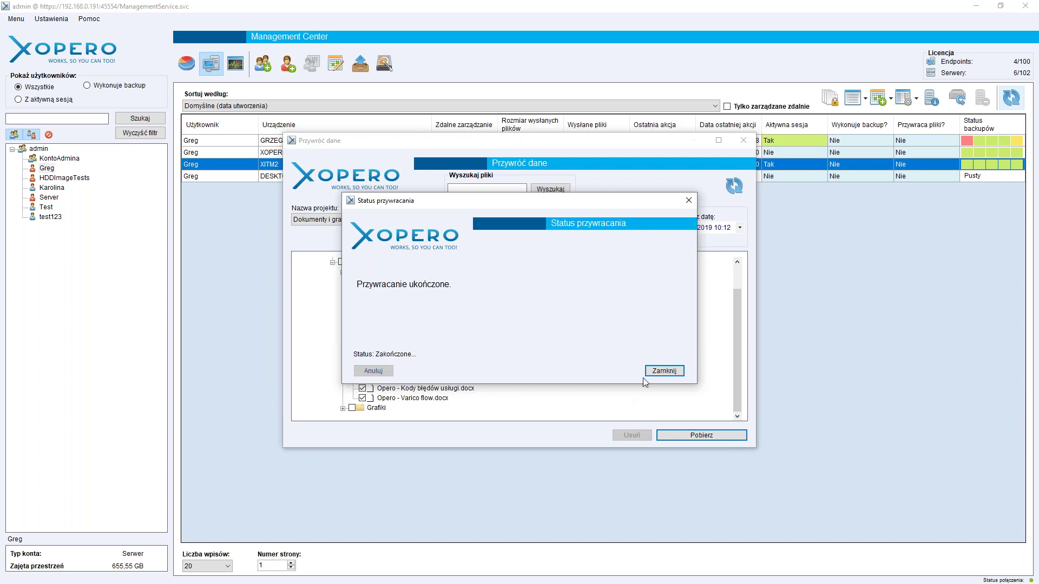
pyautogui.click(644, 373)
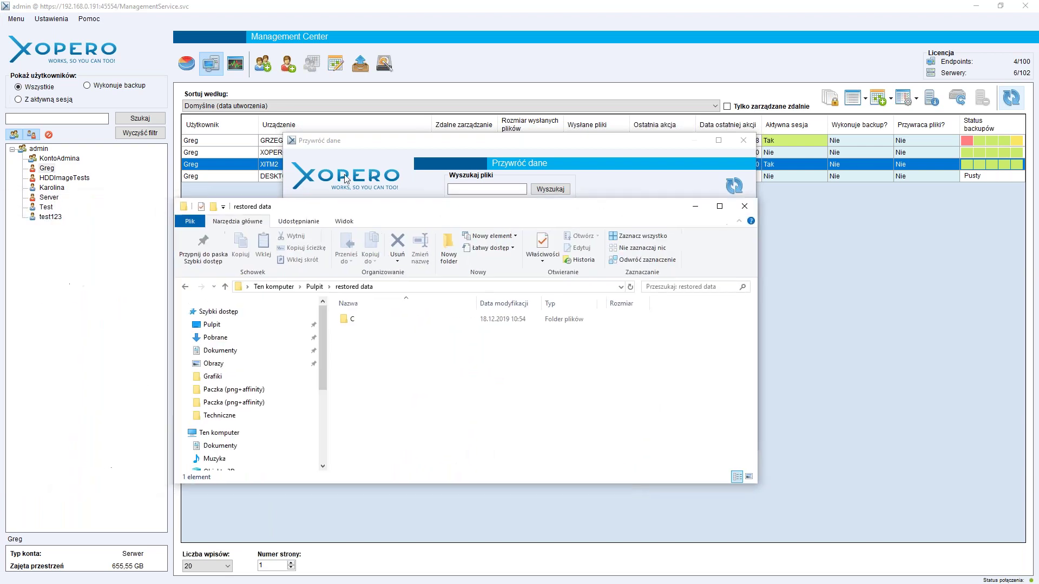
# Step: In File Explorer, open the restored data down to C\Users\XoperoPresentation\Documents\Dokumenty and check the recovered documents
pyautogui.doubleClick(387, 112)
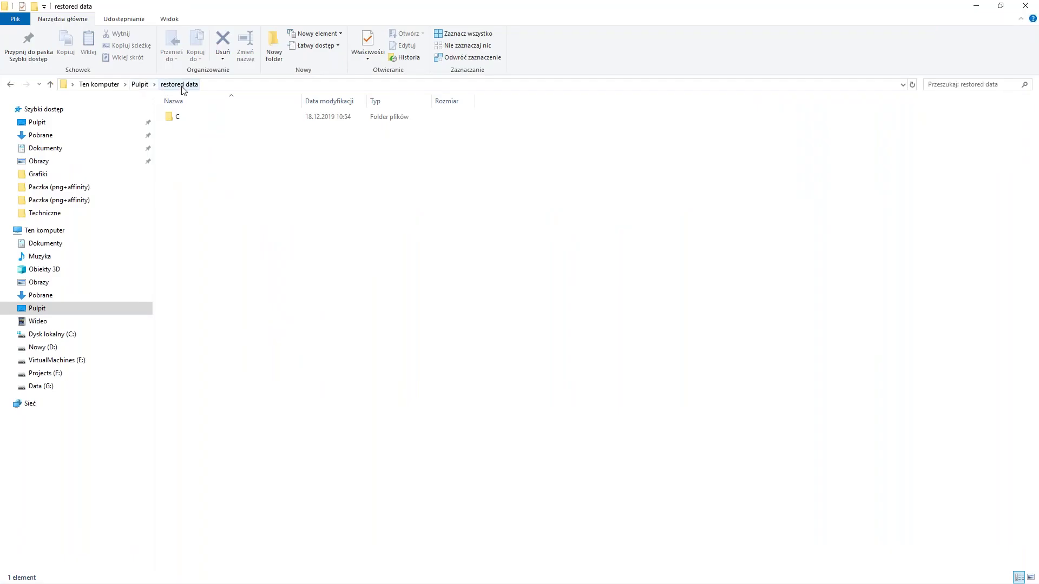
pyautogui.doubleClick(172, 117)
pyautogui.doubleClick(212, 122)
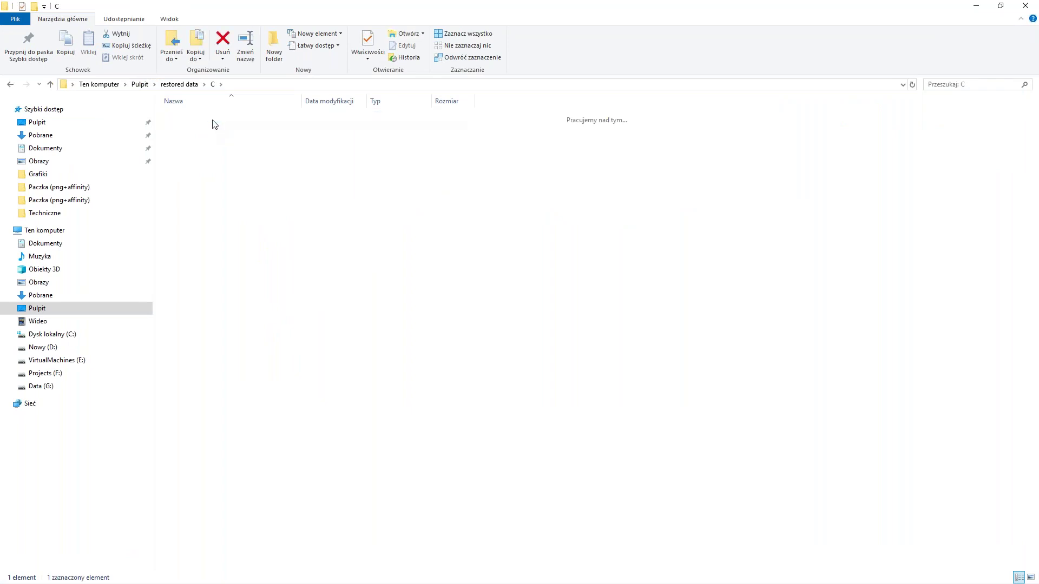
pyautogui.doubleClick(200, 118)
pyautogui.doubleClick(232, 121)
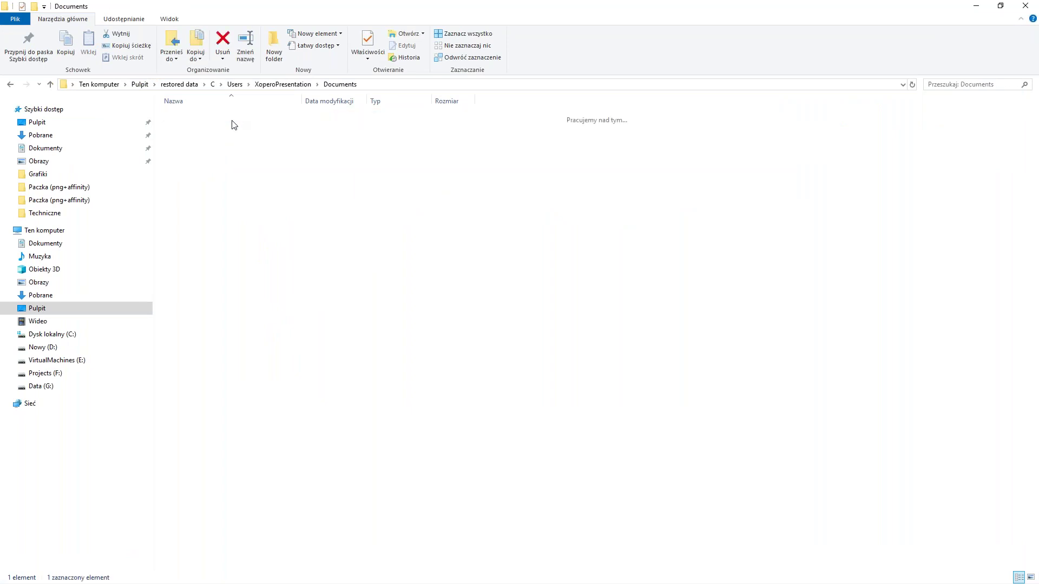
pyautogui.doubleClick(234, 121)
pyautogui.moveTo(221, 375); pyautogui.dragTo(585, 123)
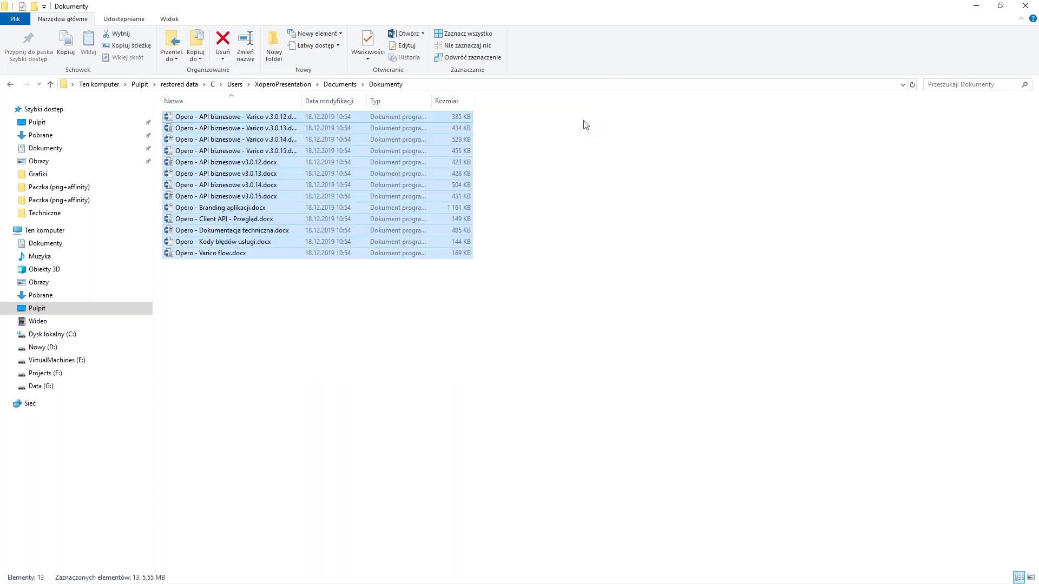
pyautogui.click(523, 169)
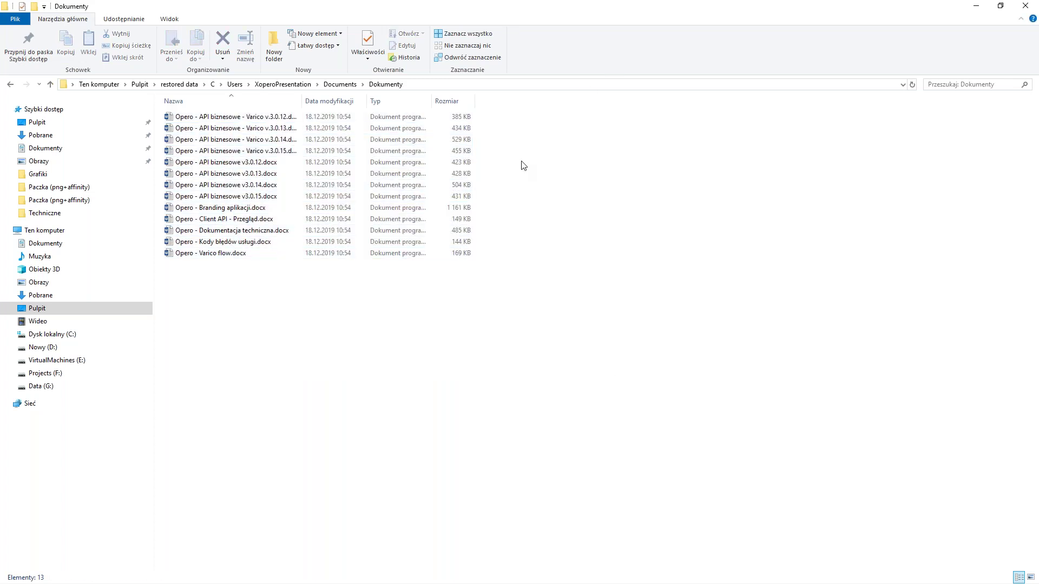
# Step: Close the File Explorer window with the restored documents and the data restore window of the management console
pyautogui.click(1027, 8)
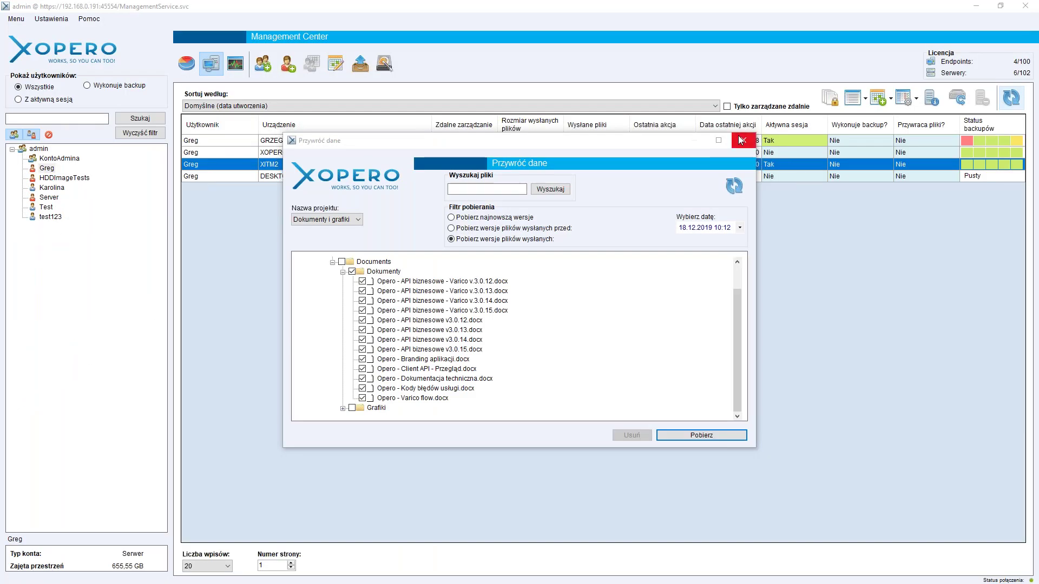
pyautogui.click(742, 140)
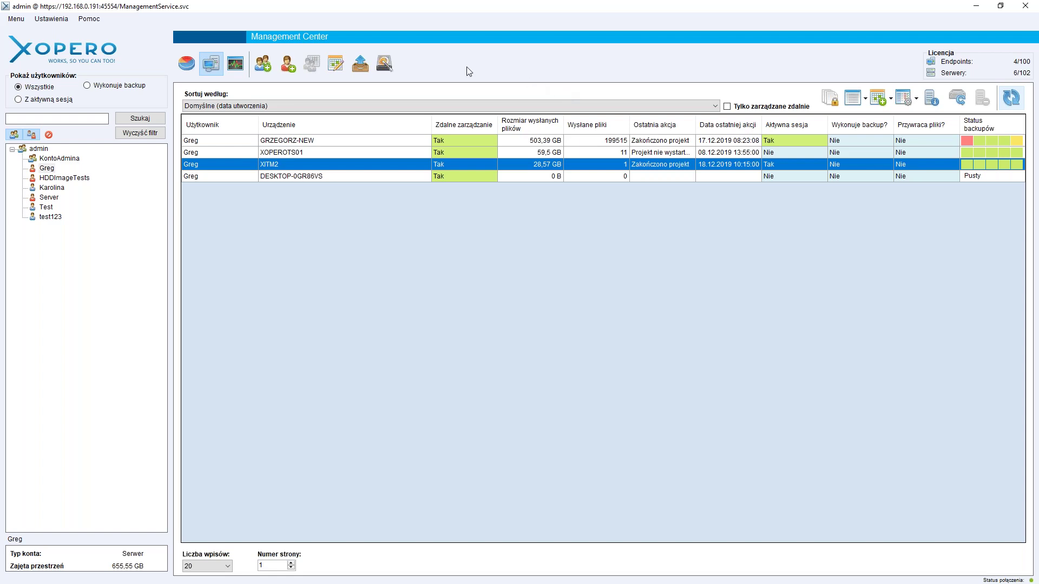
# Step: In Smart Recovery, delete the XoperoTest virtual machine from the list and start creating a new virtual machine
pyautogui.click(386, 62)
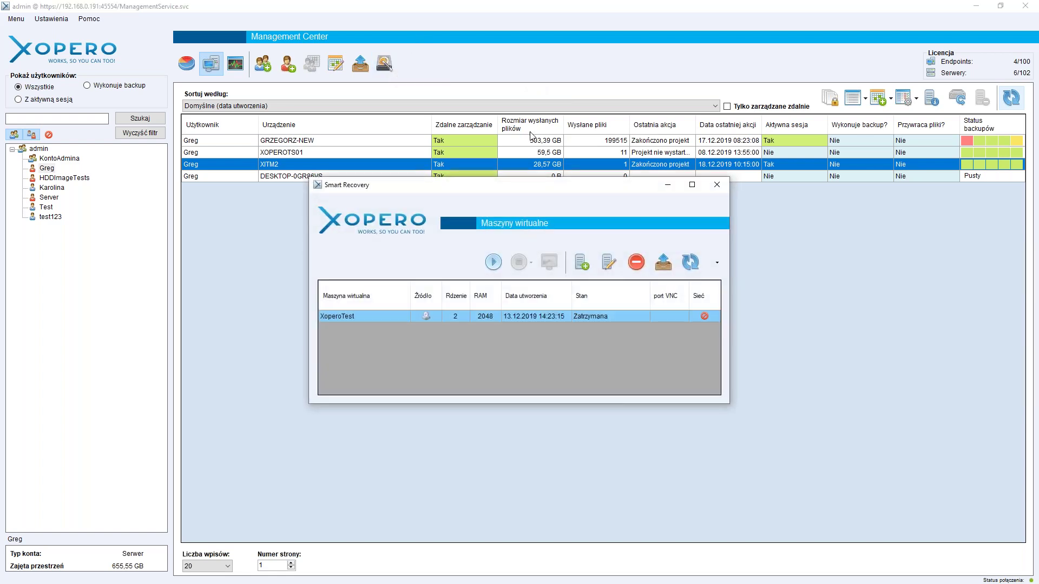
pyautogui.click(636, 262)
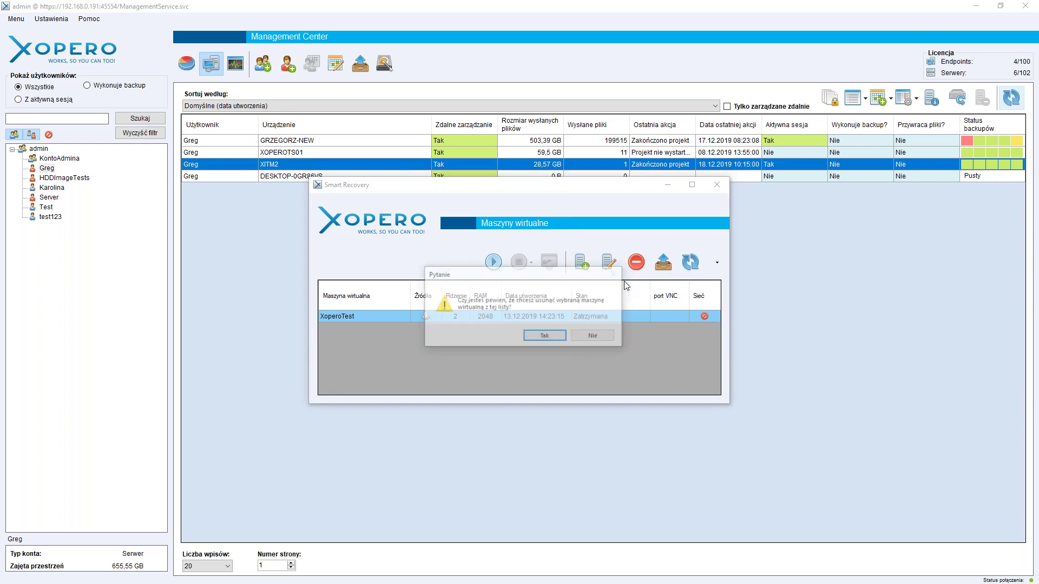
pyautogui.click(549, 336)
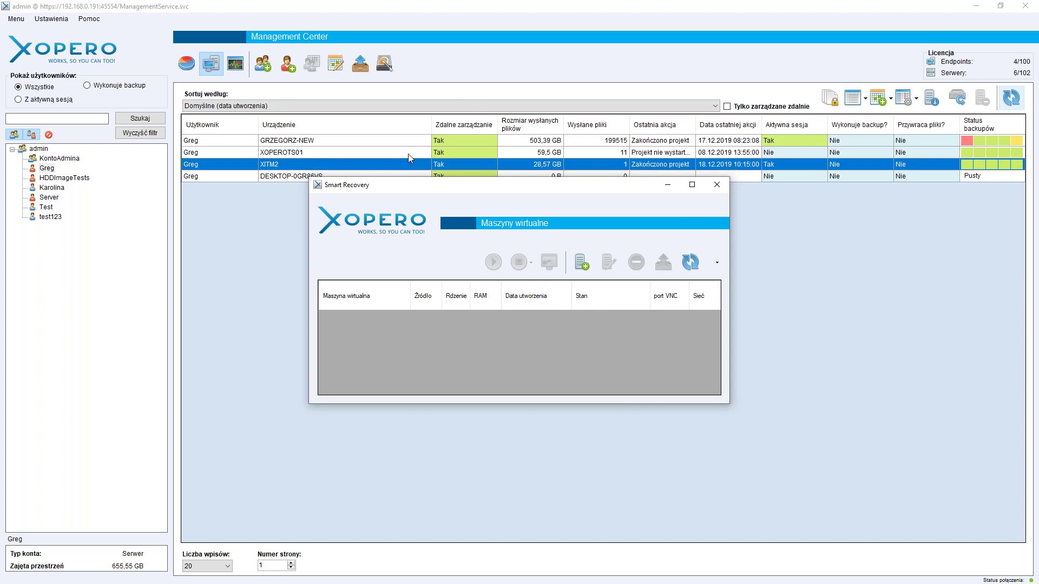
pyautogui.click(574, 265)
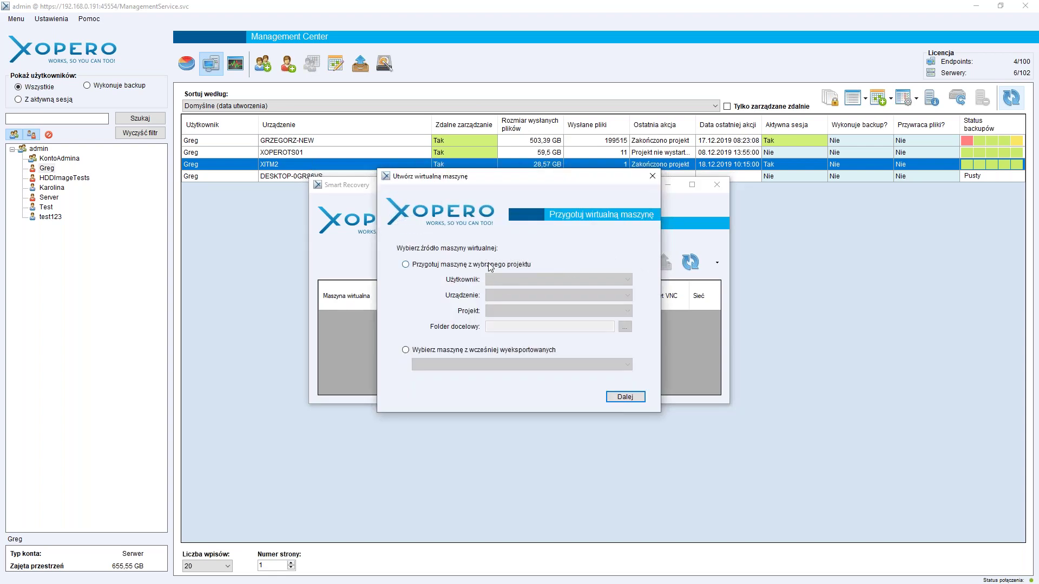
# Step: Try a selected project as the virtual machine source, with the XITM2 owner as user, device XITM2 and project Important server
pyautogui.click(490, 266)
pyautogui.click(553, 280)
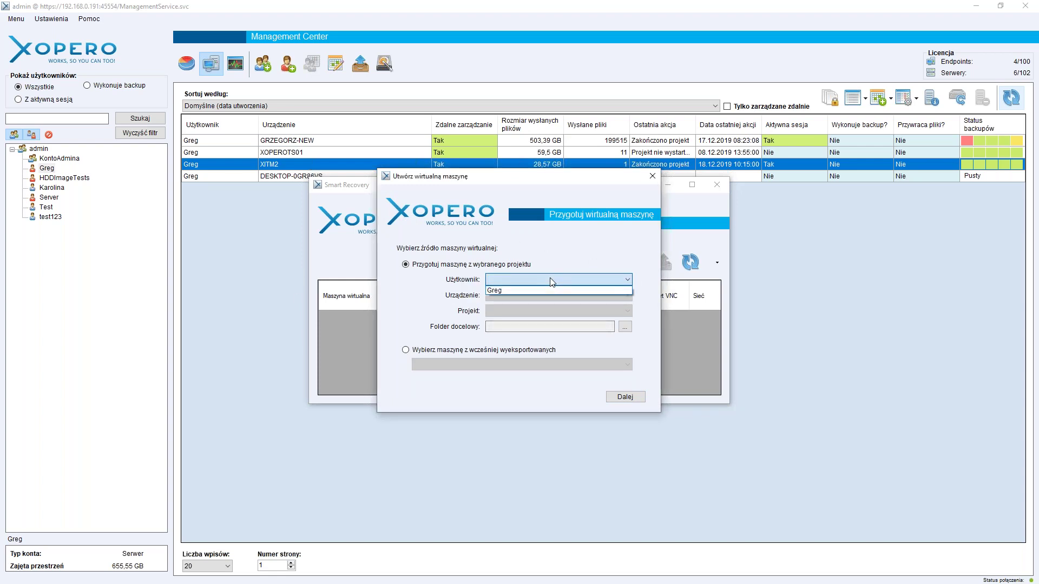
pyautogui.click(539, 290)
pyautogui.click(524, 295)
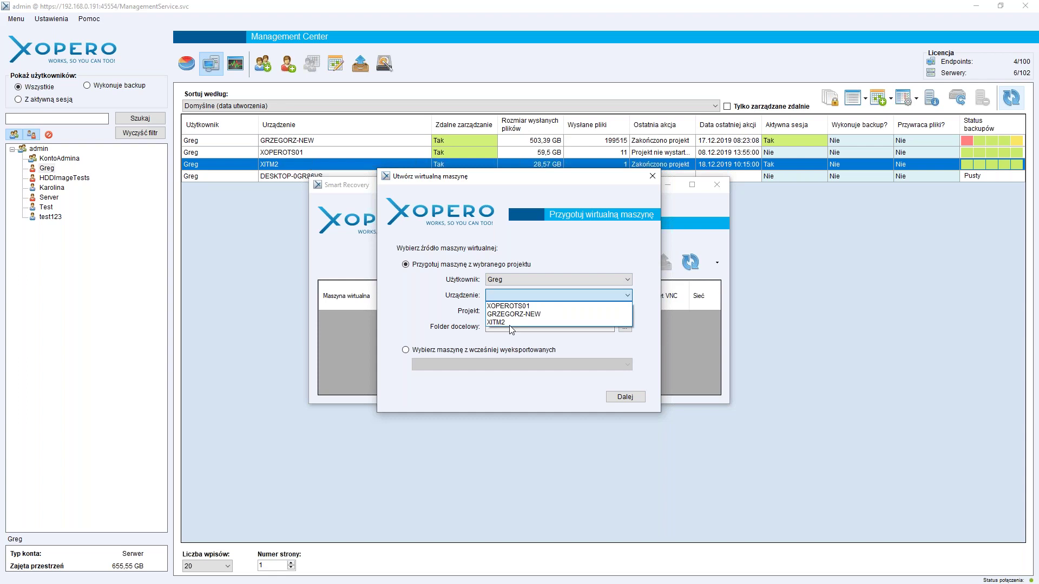
pyautogui.click(541, 306)
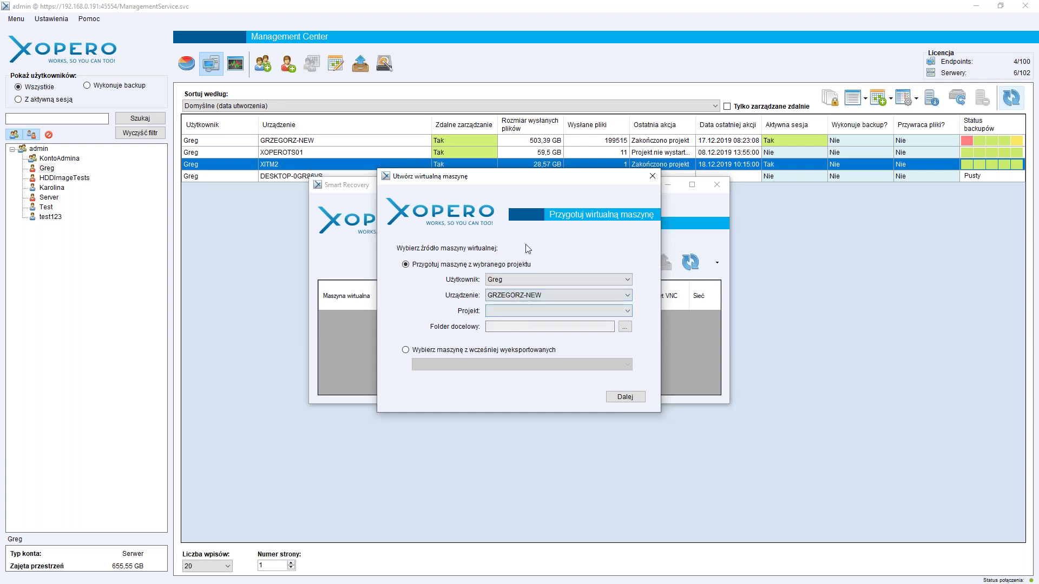
pyautogui.click(513, 295)
pyautogui.click(509, 324)
pyautogui.click(519, 312)
pyautogui.click(515, 326)
pyautogui.click(521, 316)
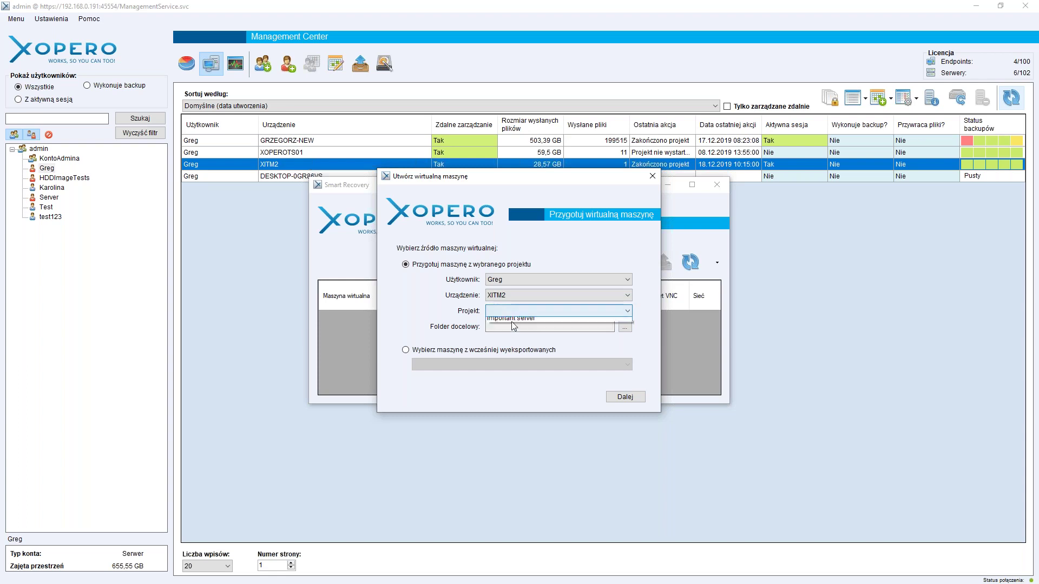
pyautogui.click(512, 321)
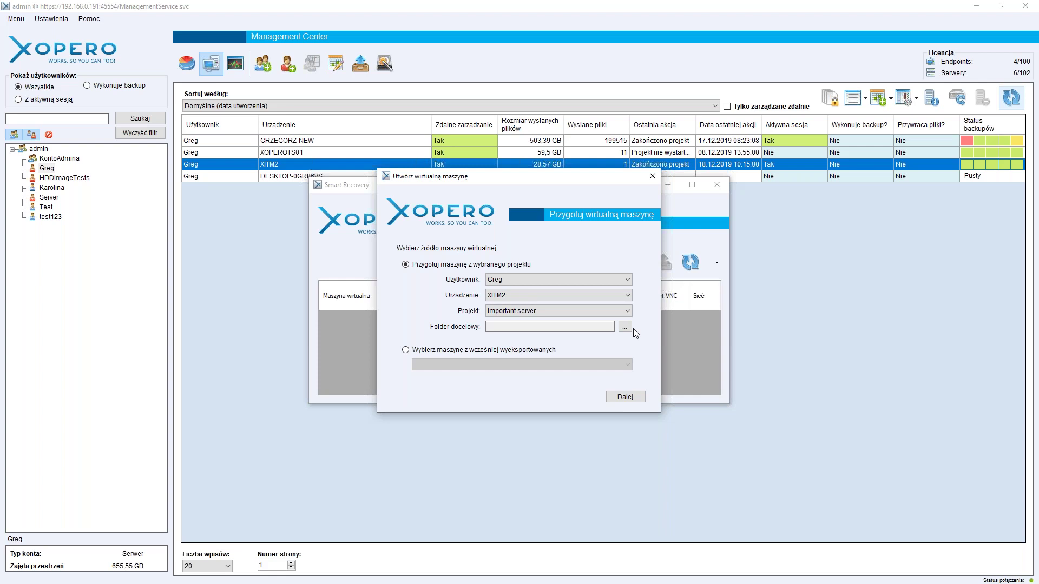
# Step: Use the previously exported machine .../Public/XITM2virt/XITM2/Drive(0442D46D).raw as the source and continue to the machine parameters
pyautogui.click(491, 350)
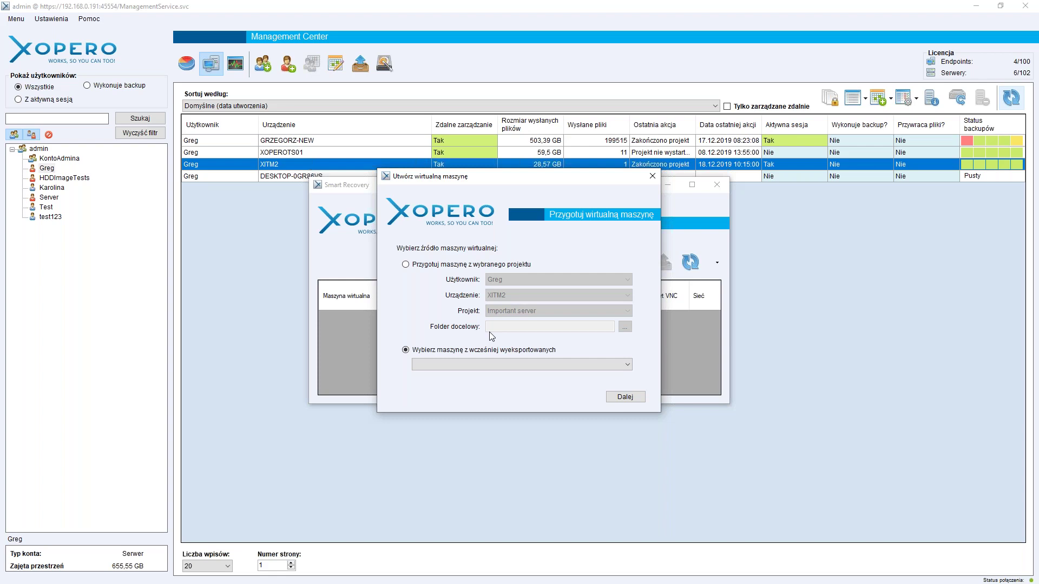
pyautogui.click(532, 363)
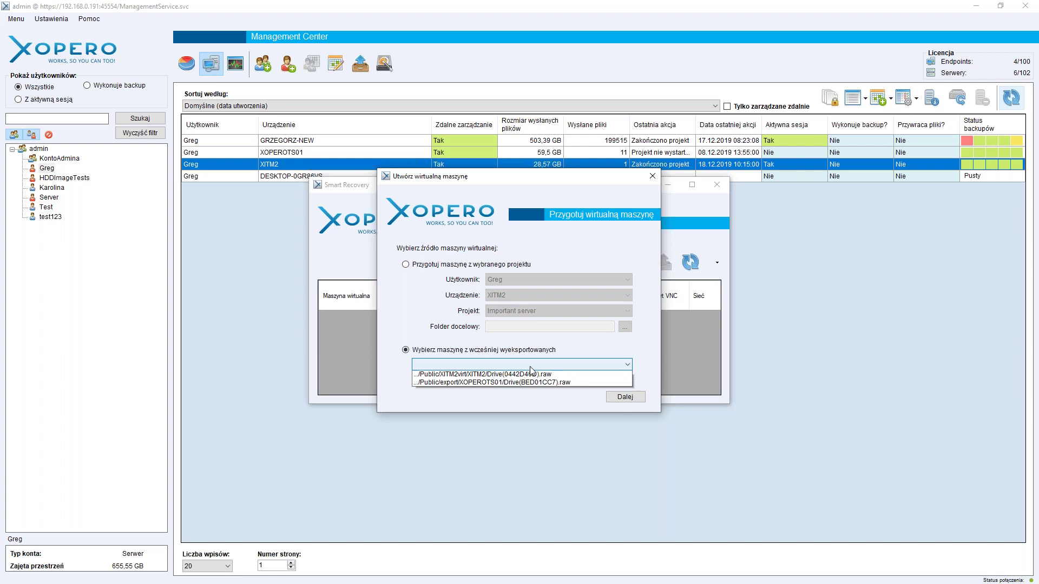
pyautogui.click(536, 375)
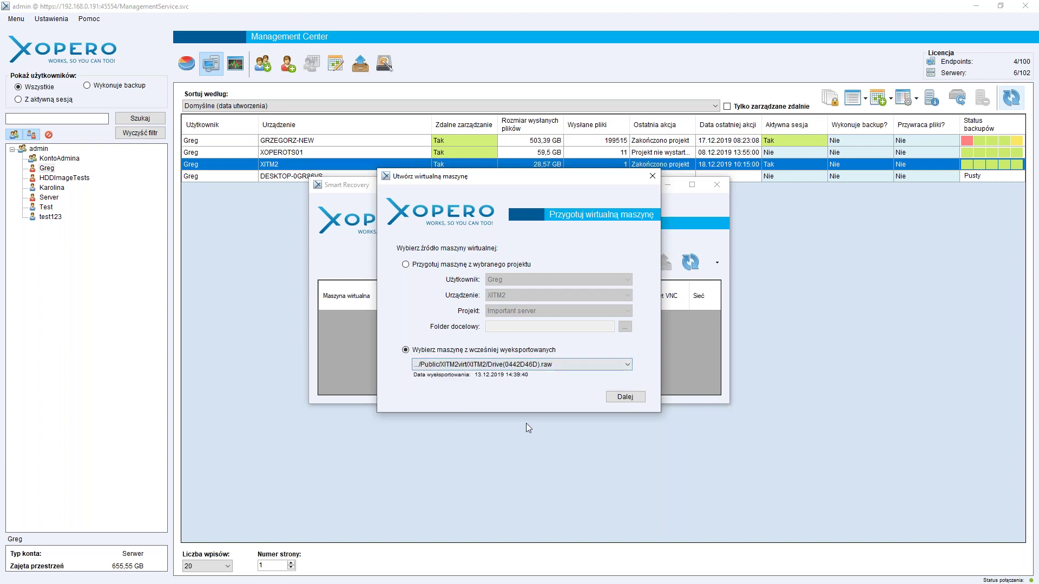
pyautogui.click(625, 397)
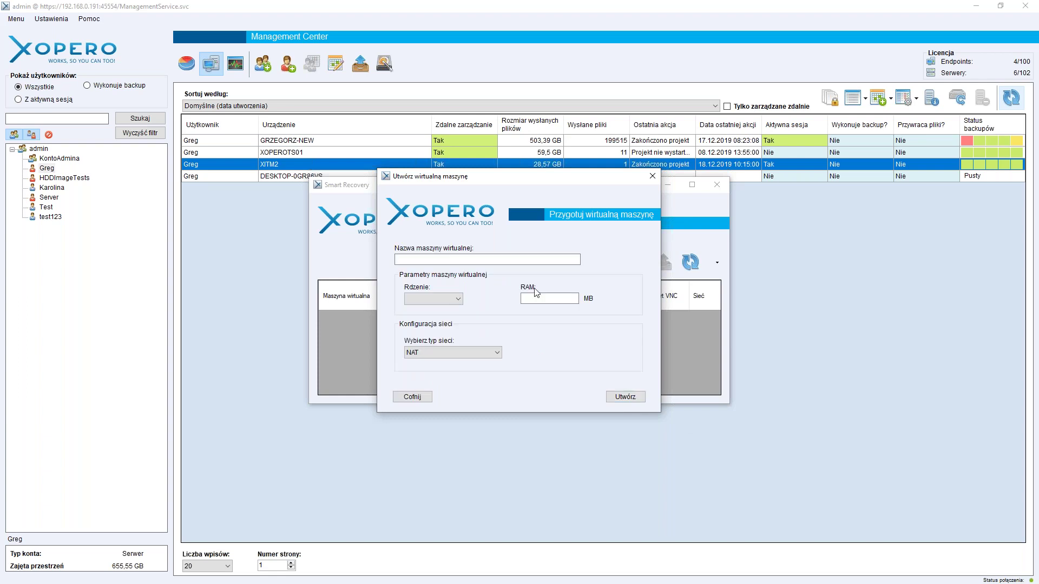
# Step: Create the virtual machine named Ransomware with 2 cores, 2048 MB of RAM and no network (Brak sieci)
pyautogui.write('Ransomware')
pyautogui.click(448, 301)
pyautogui.click(429, 318)
pyautogui.click(548, 298)
pyautogui.write('2048')
pyautogui.click(470, 355)
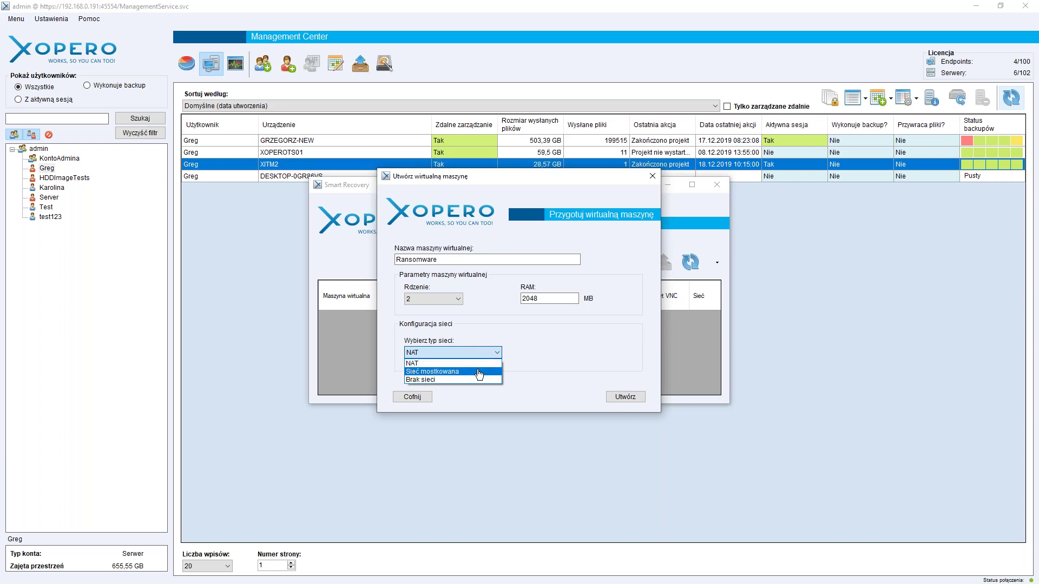
pyautogui.click(477, 379)
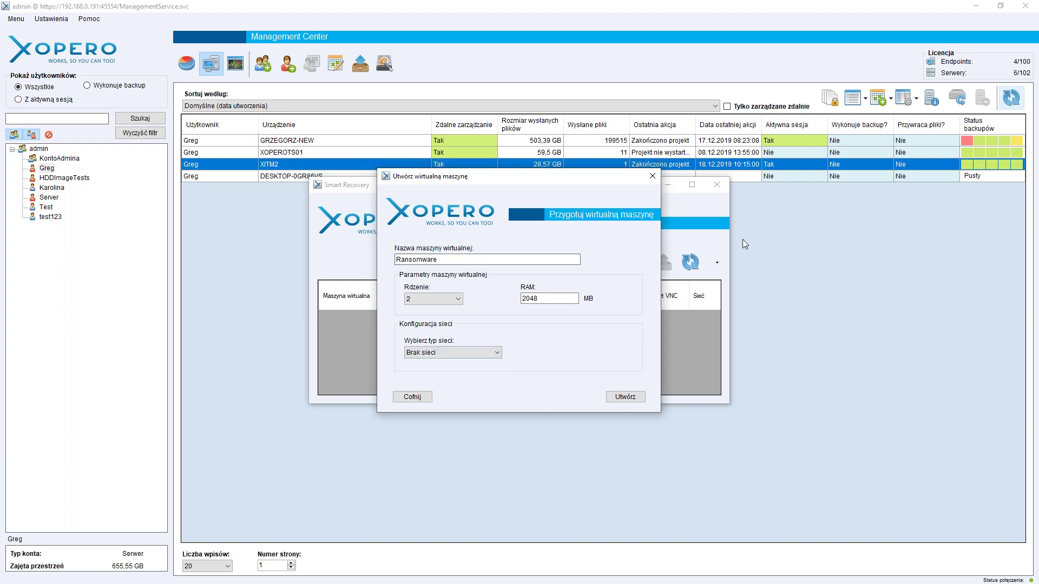
pyautogui.click(626, 398)
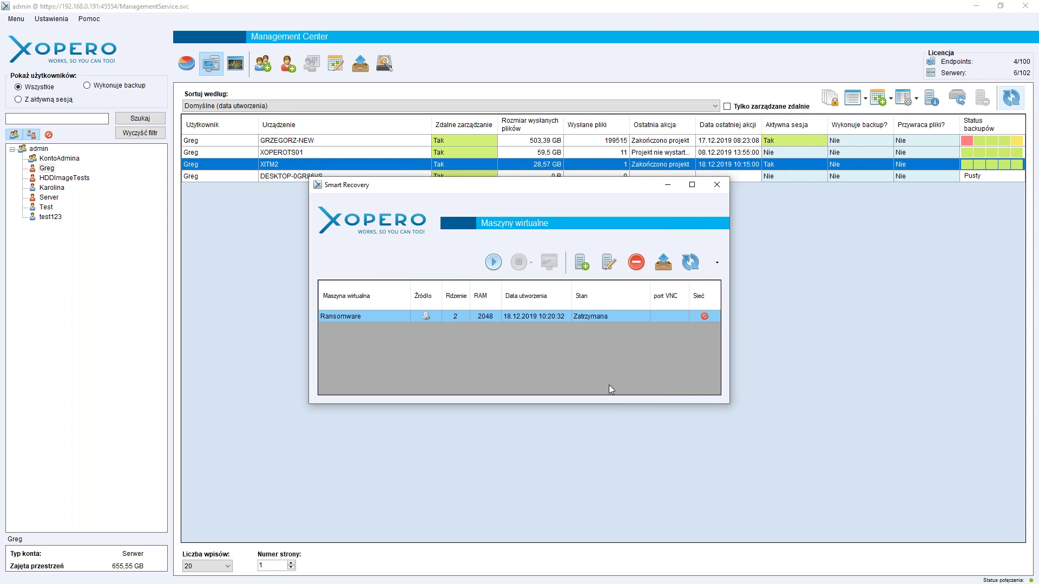
# Step: Start the Ransomware virtual machine, open its remote console and skip the disk check during boot
pyautogui.click(493, 262)
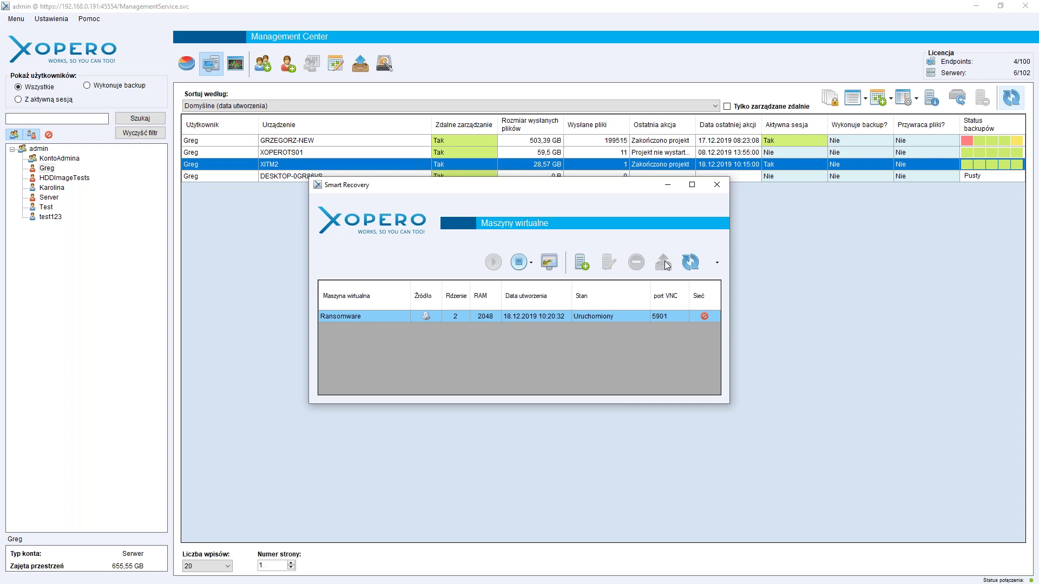
pyautogui.click(550, 263)
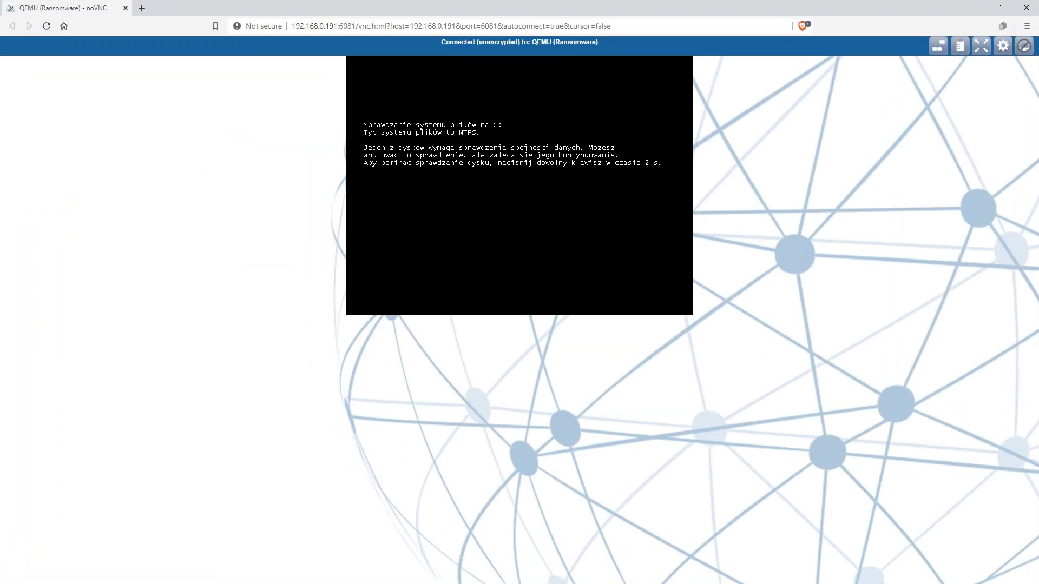
pyautogui.press('Return')
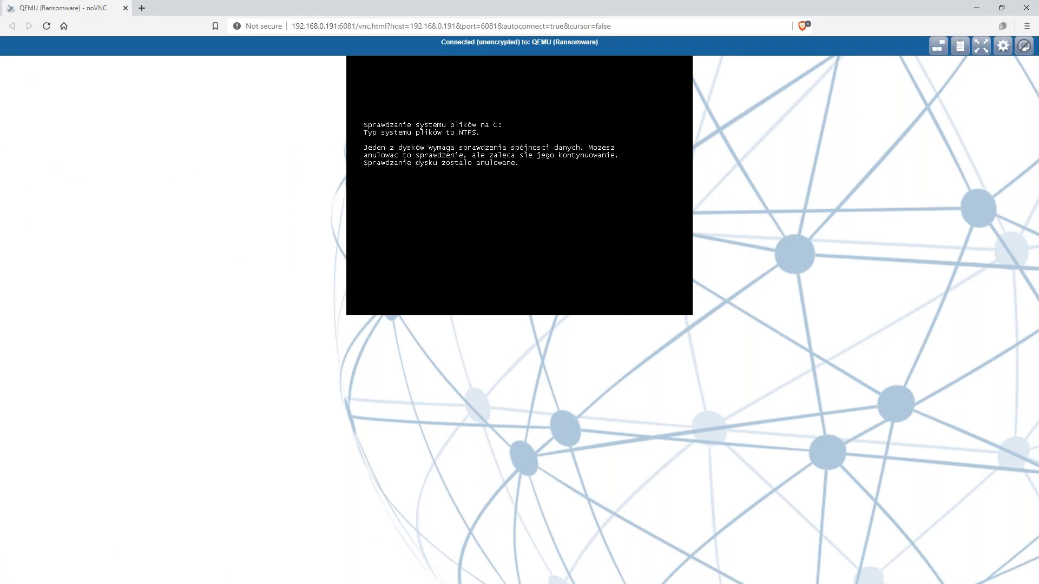
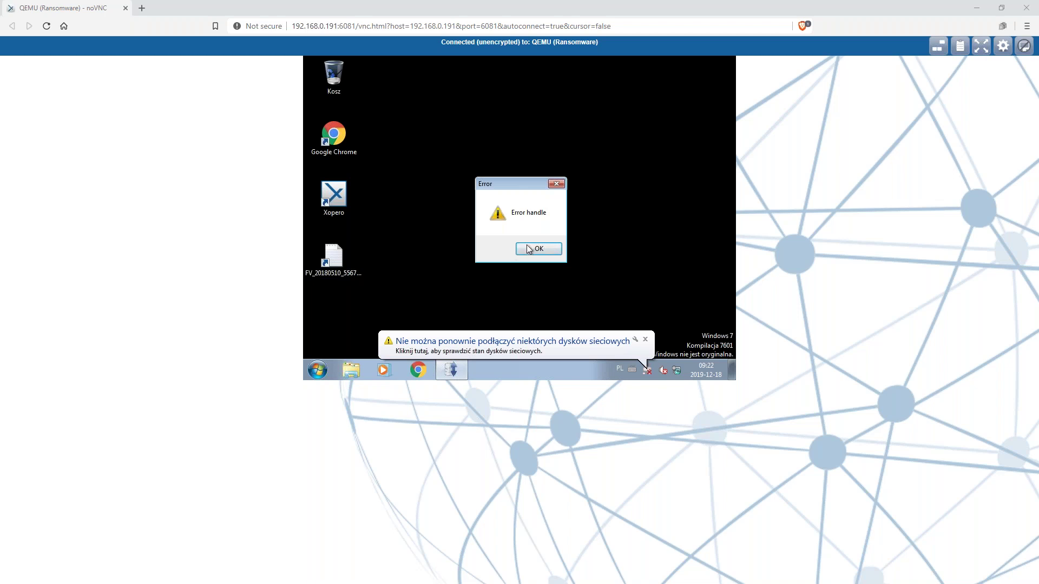
# Step: Dismiss the error message, network drive notice, GoToMeeting connection dialog and Xopero login windows on the virtual machine's desktop
pyautogui.click(539, 249)
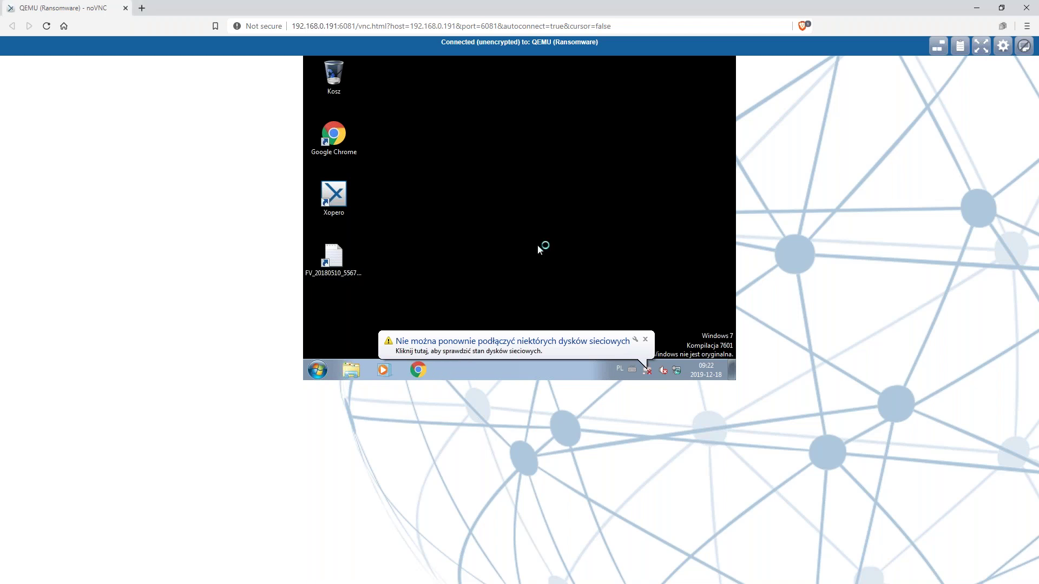
pyautogui.click(645, 339)
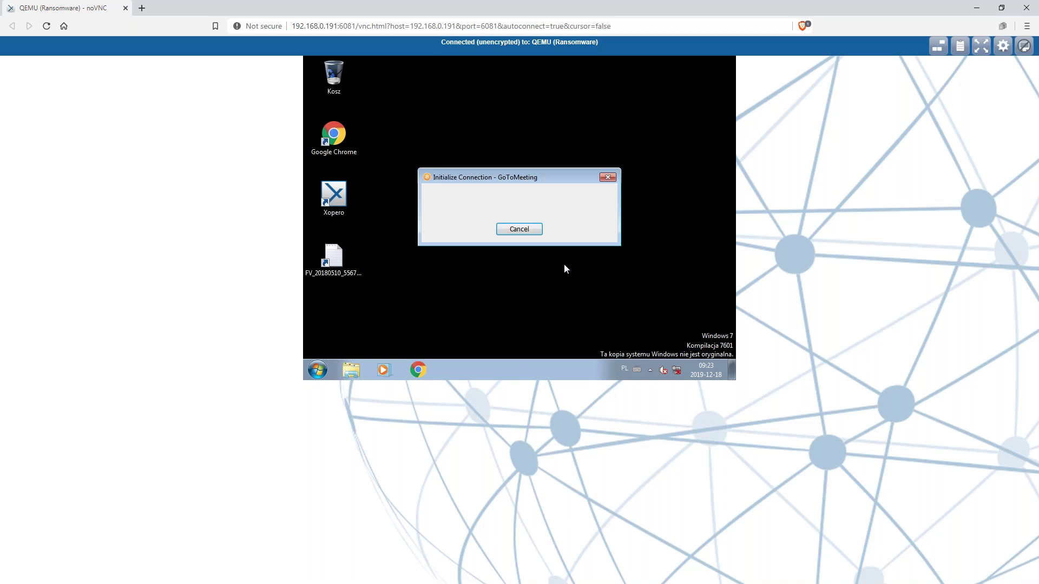
pyautogui.click(529, 229)
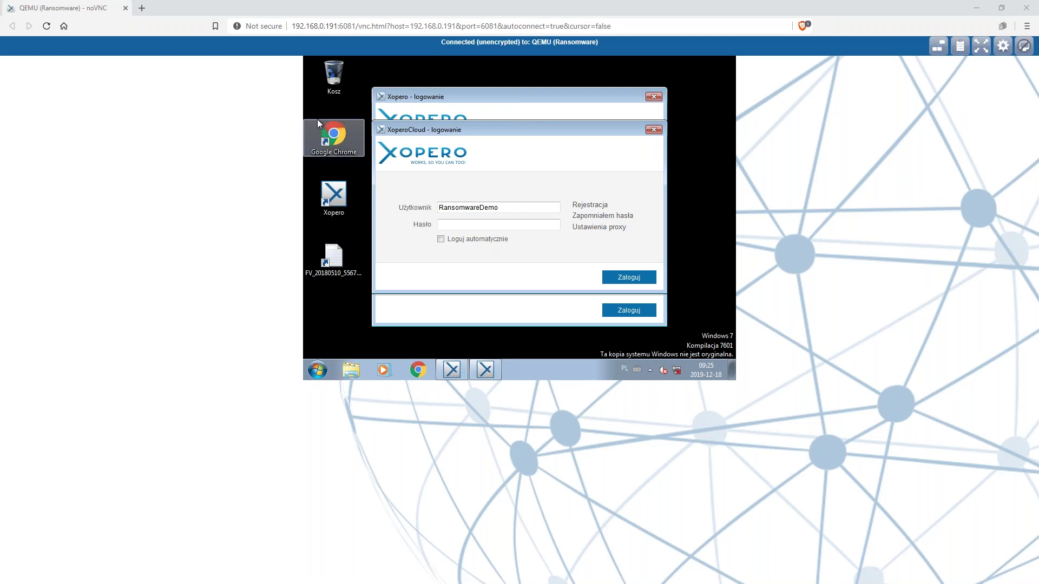
pyautogui.click(657, 97)
# Step: Try the virtual machine console in full screen, return to the normal view and open the console settings
pyautogui.click(981, 45)
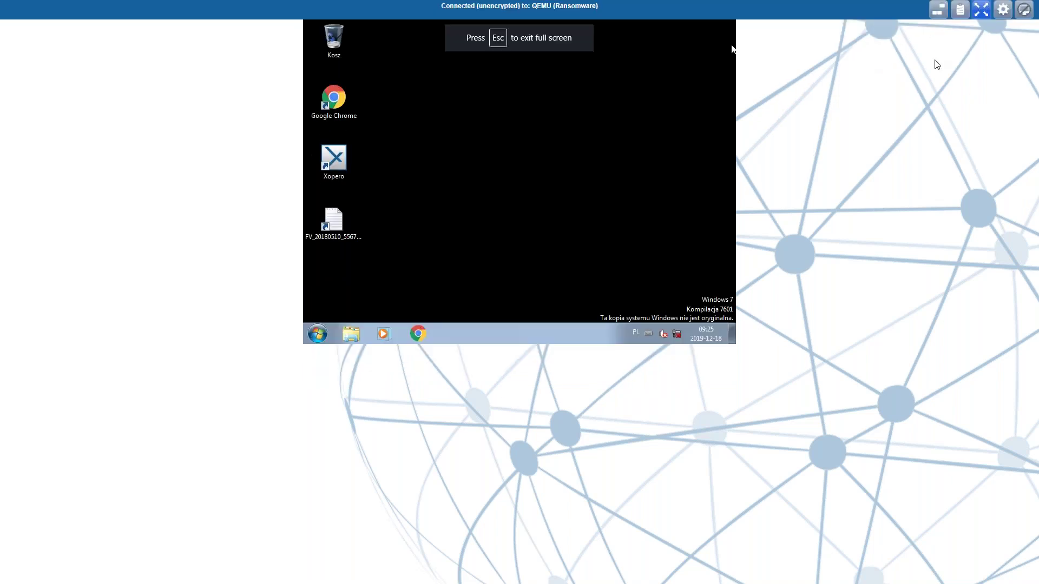
pyautogui.press('Escape')
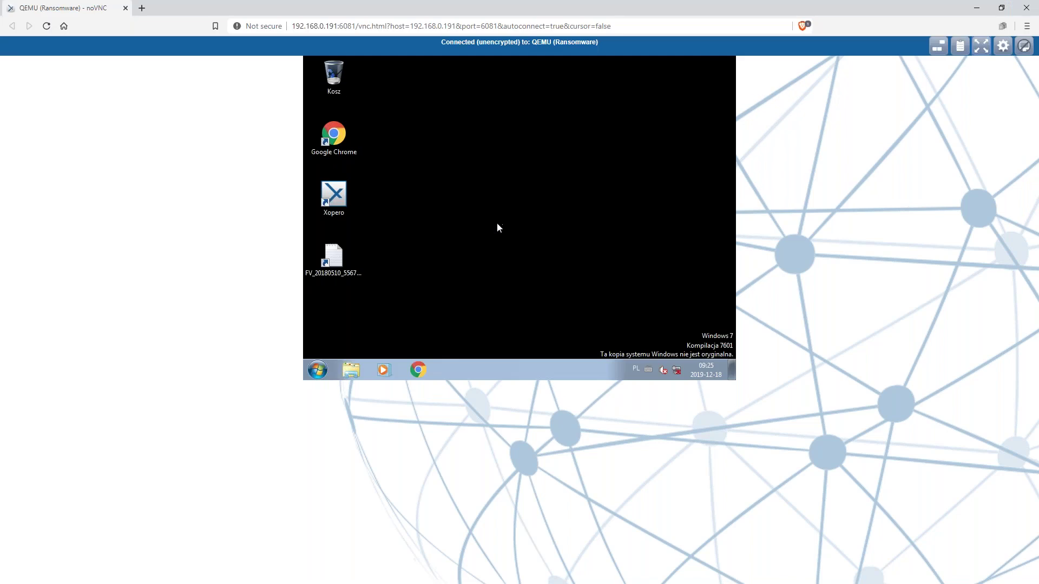
pyautogui.click(999, 49)
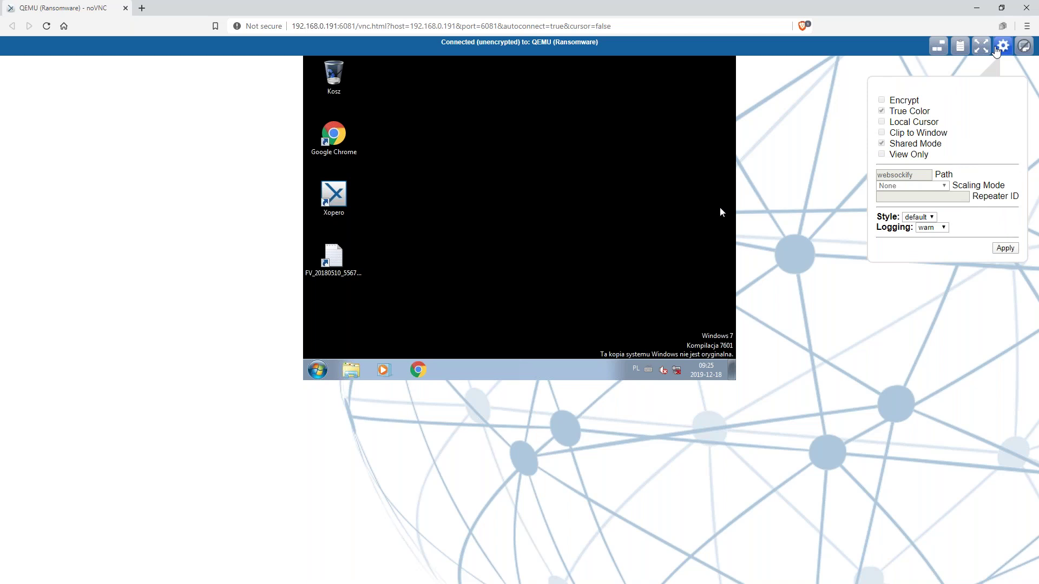
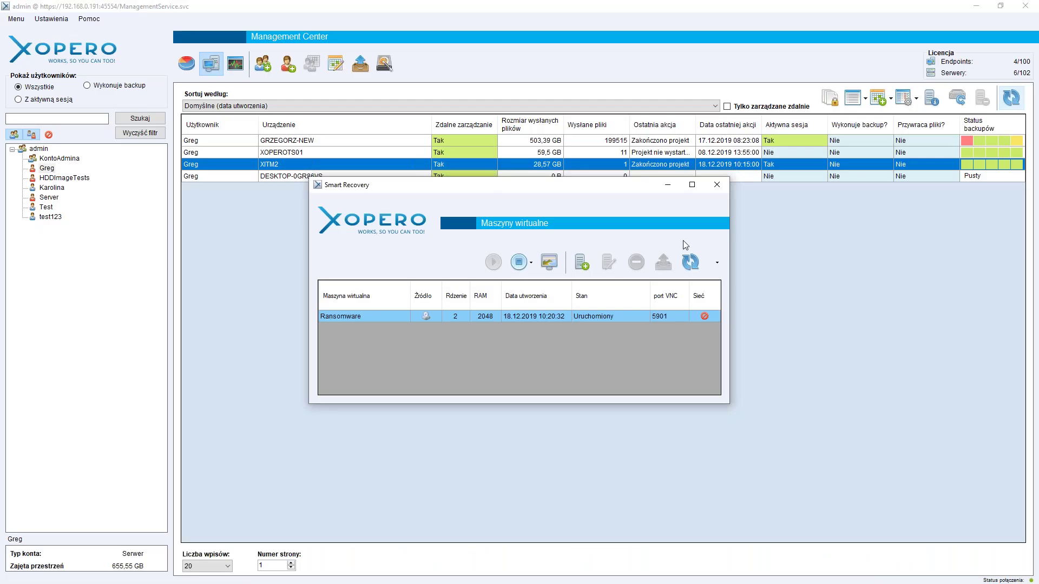
# Step: Open XITM2's project list in the Management Center, edit the System i usługi project and schedule it weekly on Friday (Piątek) at 16:15
pyautogui.rightClick(726, 165)
pyautogui.moveTo(812, 182)
pyautogui.click(860, 199)
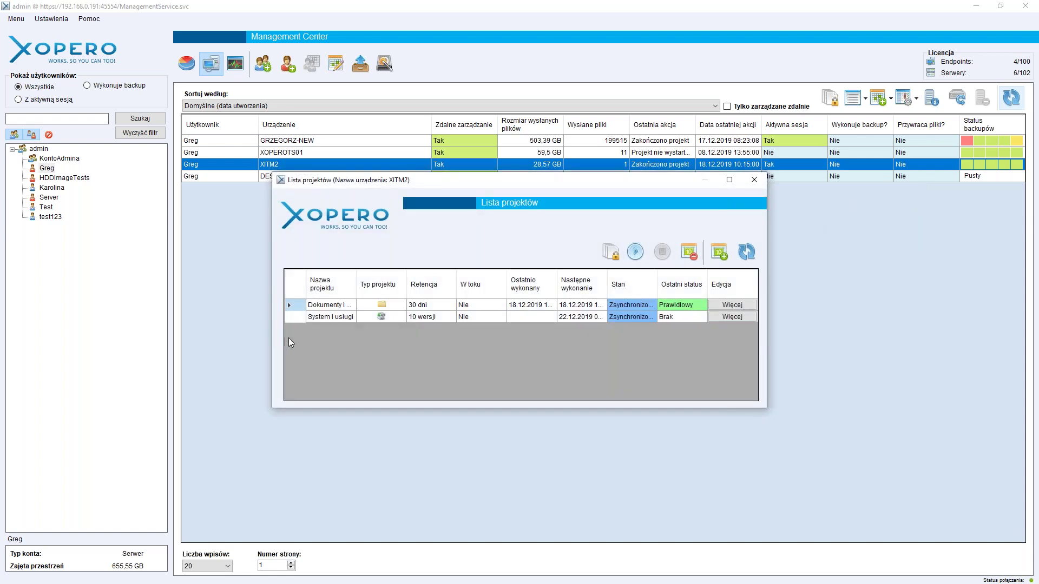
pyautogui.click(722, 318)
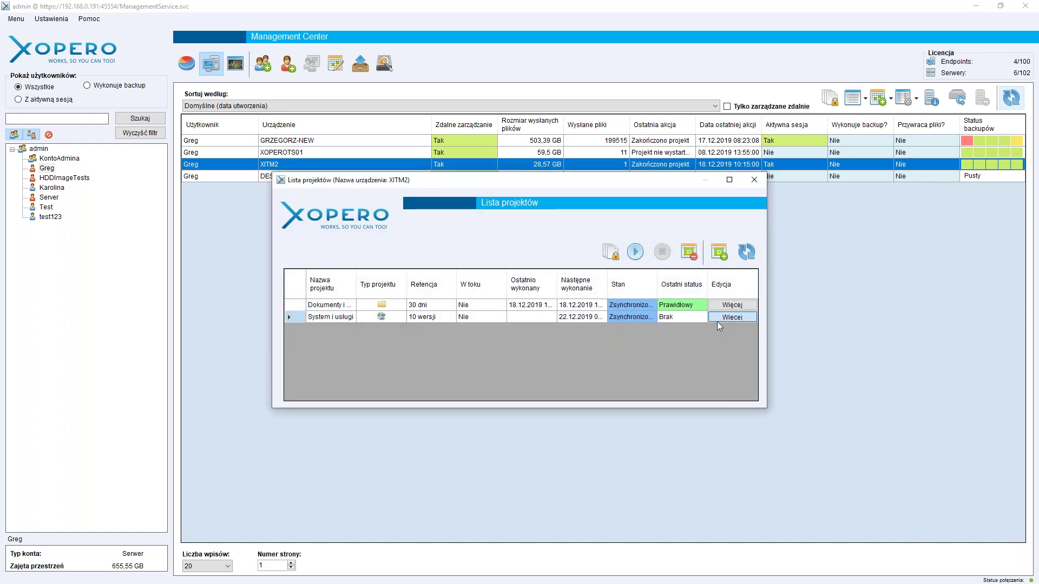
pyautogui.click(739, 304)
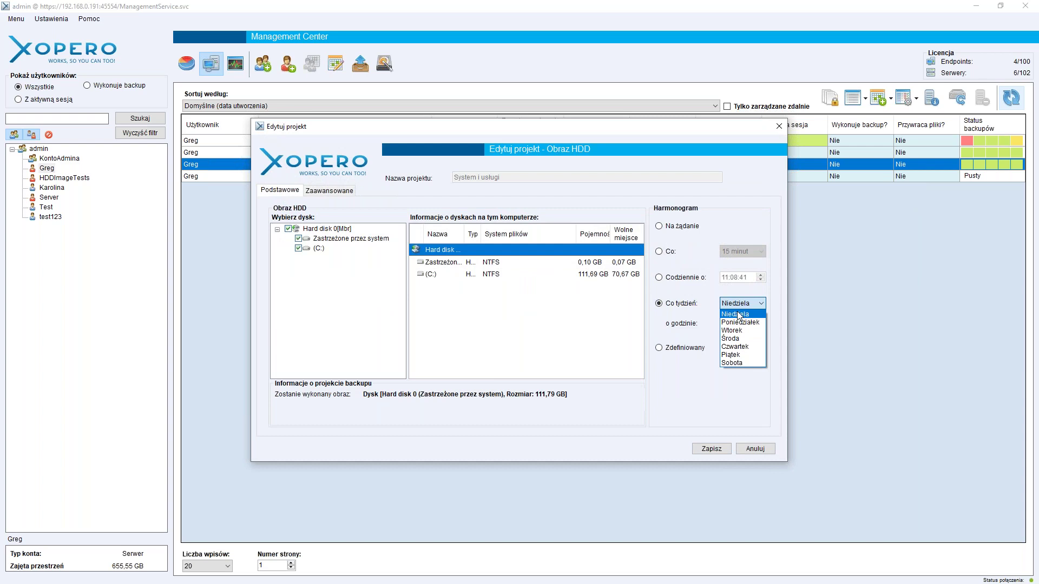
pyautogui.click(733, 355)
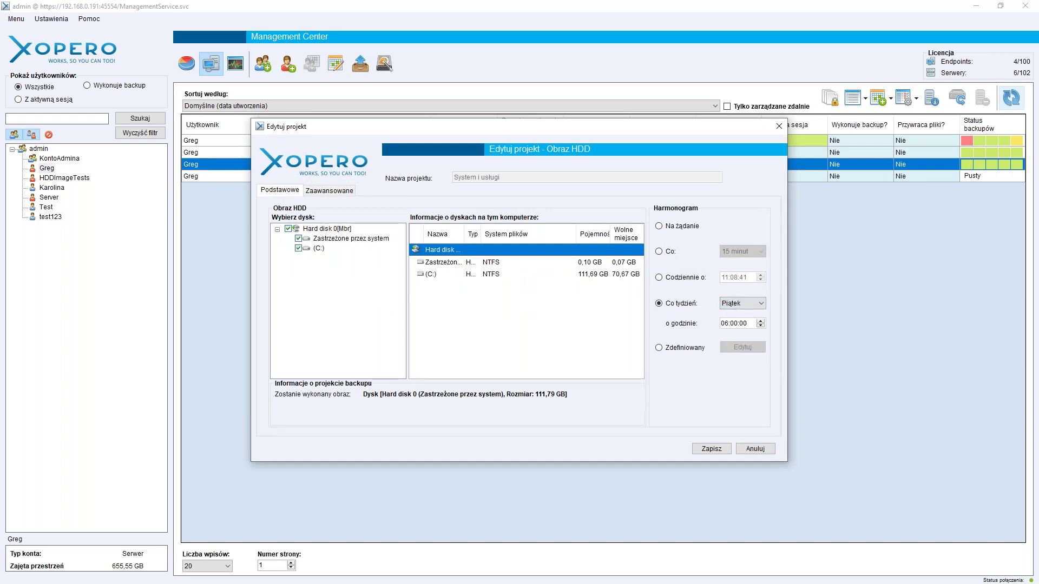
pyautogui.click(727, 325)
pyautogui.write('16:15')
# Step: In the project's advanced settings, enable shutting down the computer after completion (Zamknij komputer po zakończeniu) and save the project
pyautogui.click(343, 192)
pyautogui.click(563, 227)
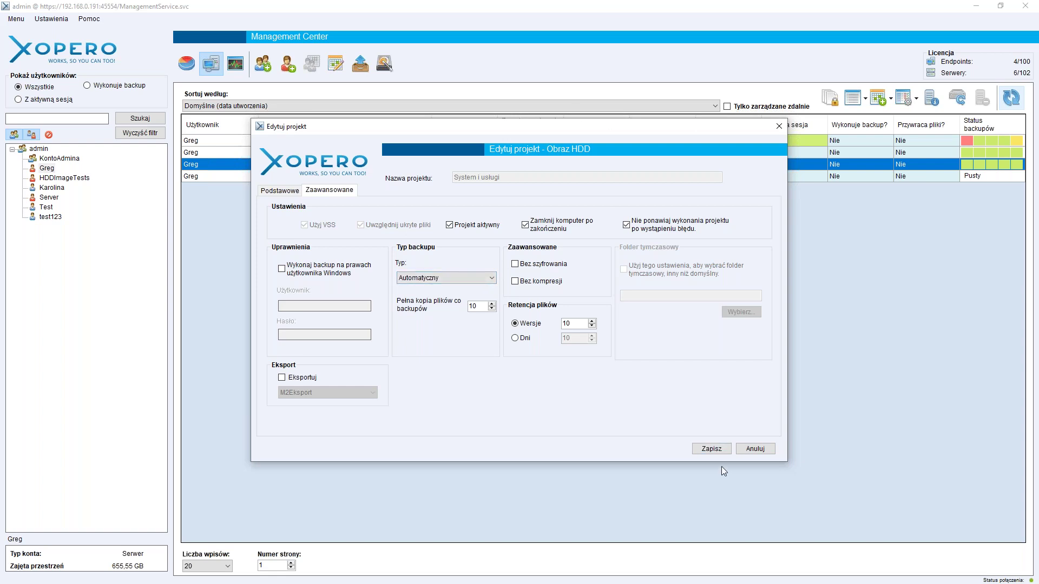
pyautogui.click(714, 448)
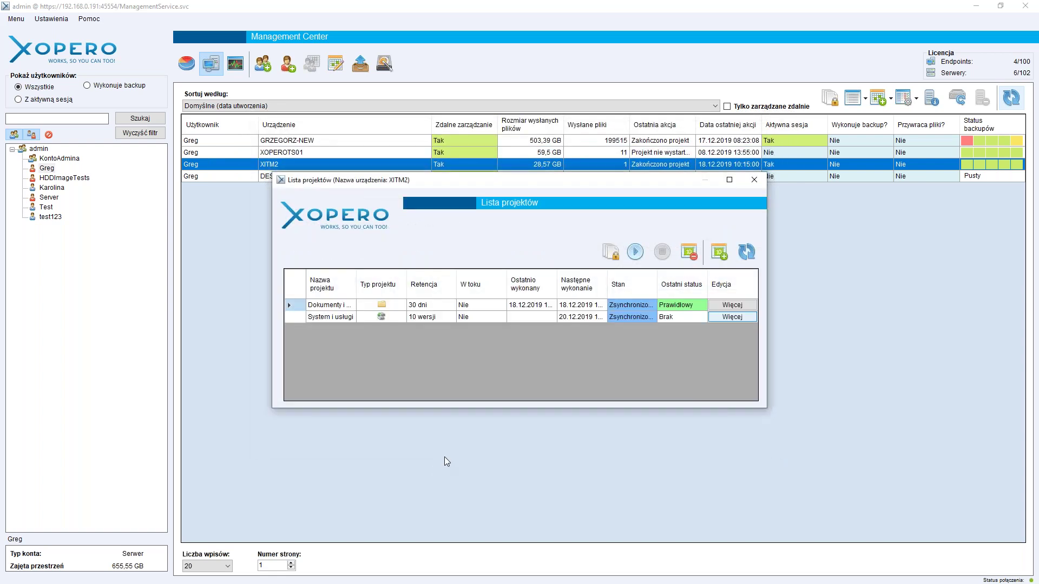